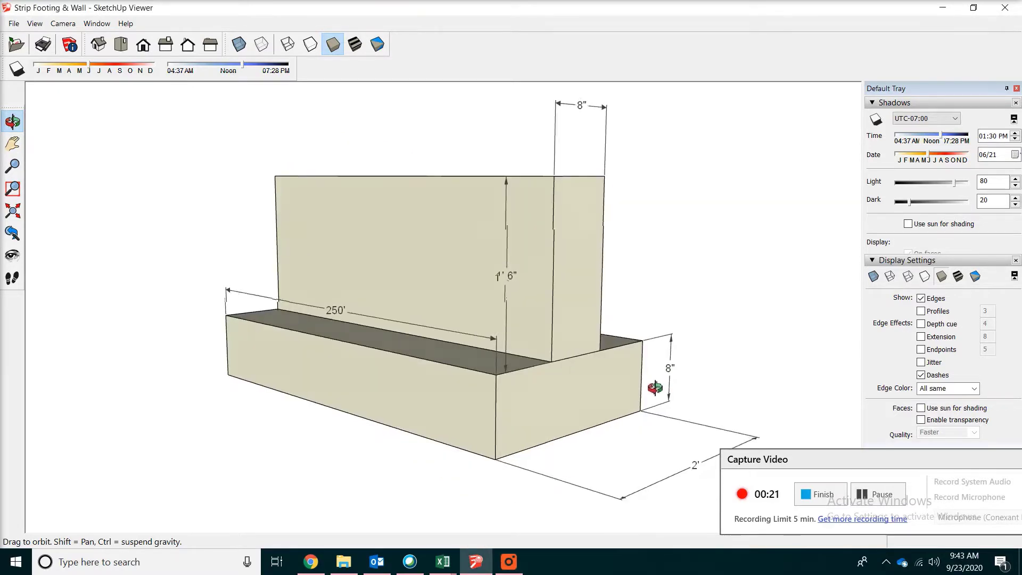
Step: Examine the strip footing and wall model from all sides, including the underside and the dimensioned length, width and heights
{"action": "left_click_drag", "start_coordinate": [655, 388], "coordinate": [315, 372]}
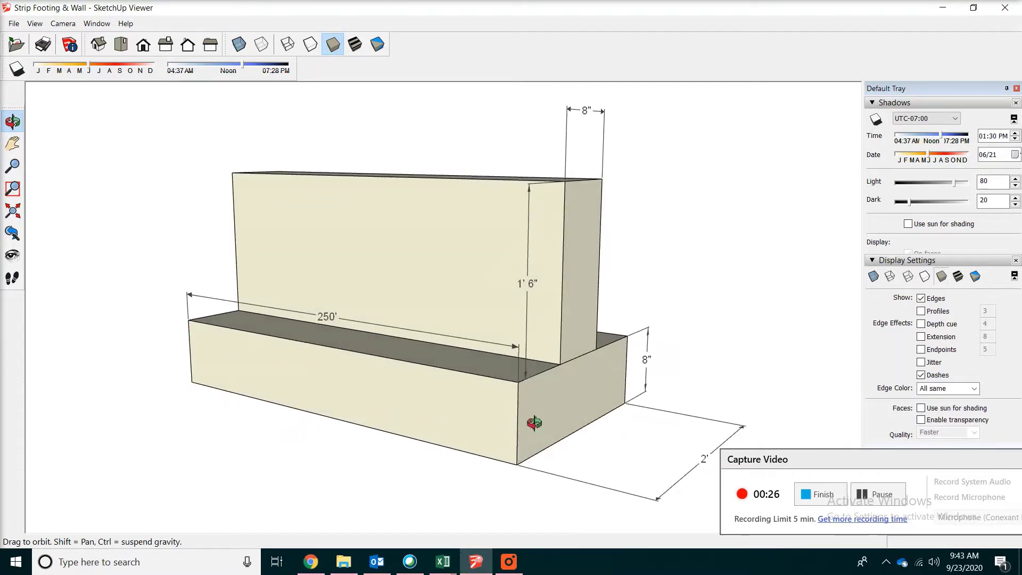
{"action": "left_click_drag", "start_coordinate": [588, 411], "coordinate": [778, 399]}
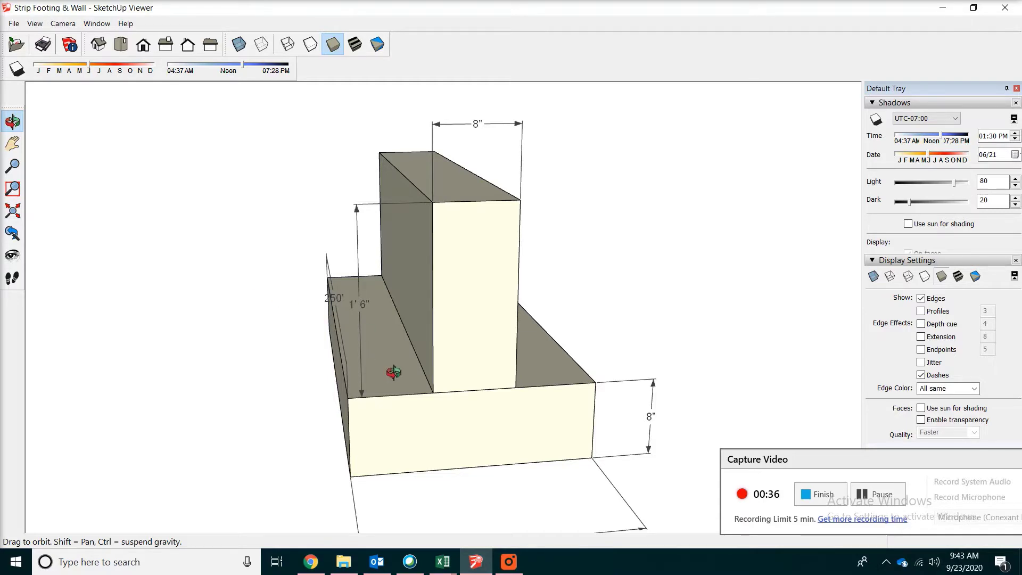
{"action": "left_click_drag", "start_coordinate": [401, 447], "coordinate": [482, 340]}
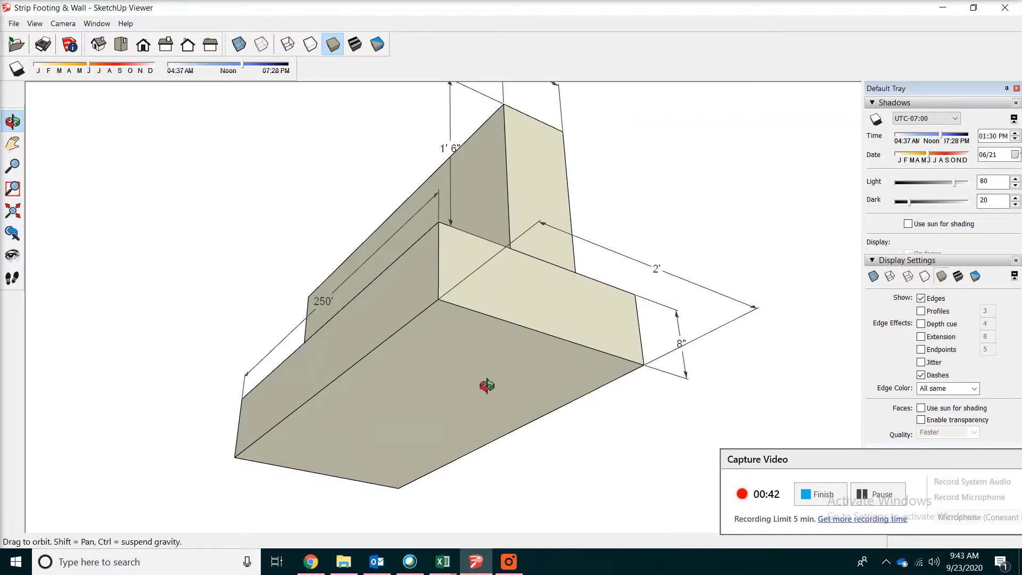
{"action": "left_click_drag", "start_coordinate": [490, 381], "coordinate": [533, 383]}
{"action": "left_click_drag", "start_coordinate": [435, 424], "coordinate": [399, 477]}
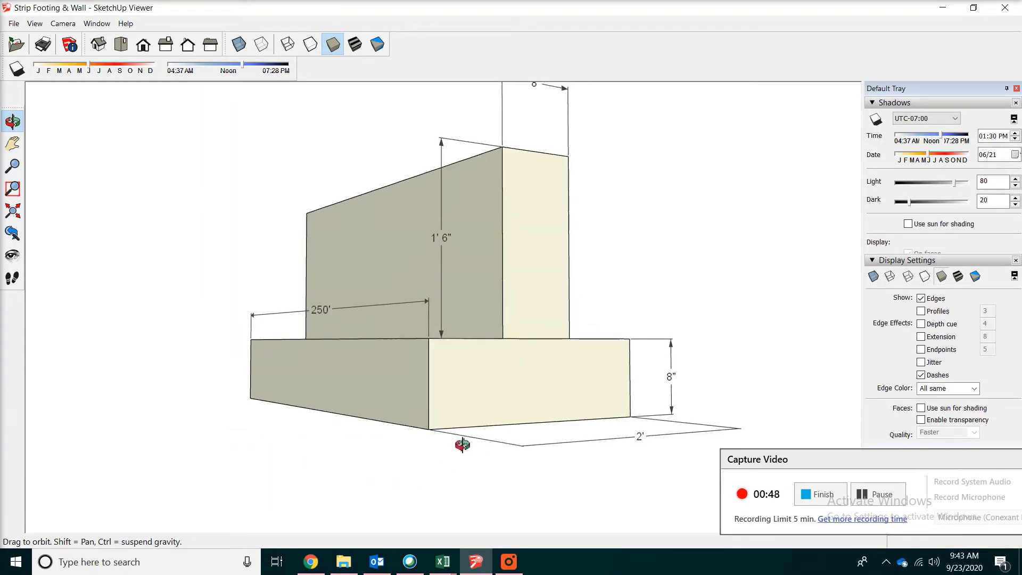
{"action": "left_click_drag", "start_coordinate": [473, 447], "coordinate": [438, 419]}
{"action": "left_click_drag", "start_coordinate": [159, 429], "coordinate": [372, 426]}
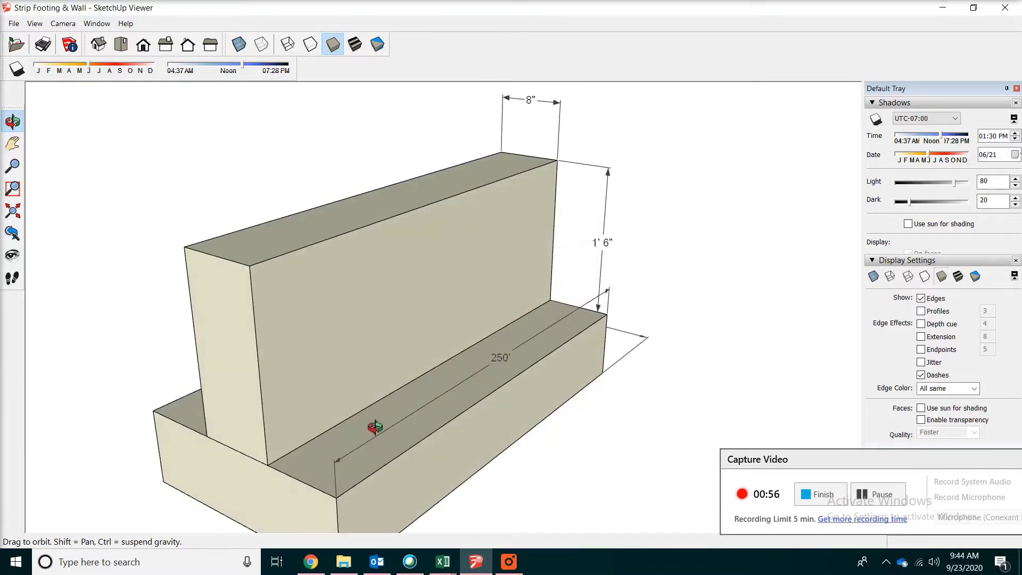
{"action": "left_click_drag", "start_coordinate": [235, 514], "coordinate": [151, 451]}
{"action": "left_click_drag", "start_coordinate": [218, 464], "coordinate": [481, 449]}
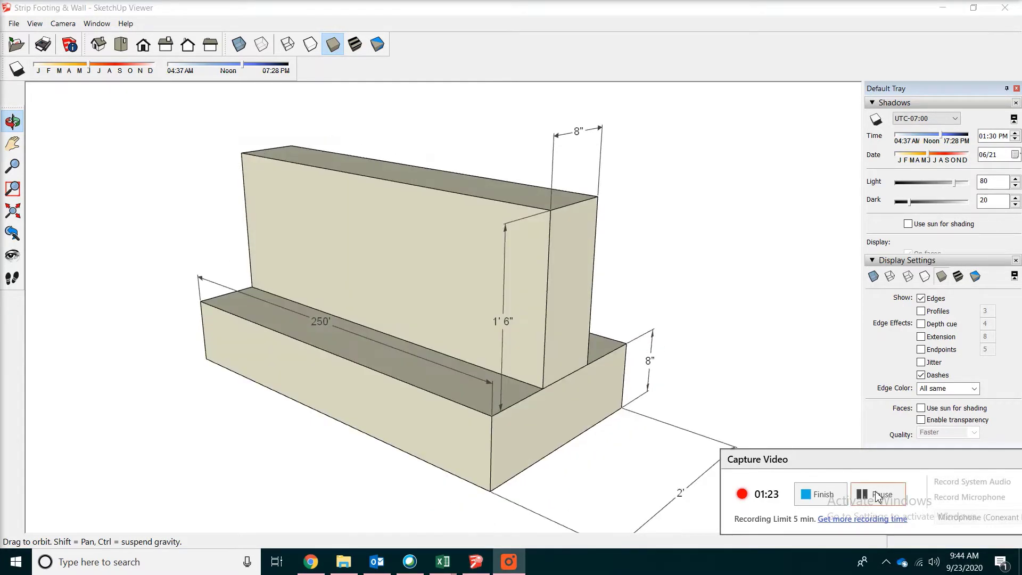
Step: Switch to the footing workbook in Excel and calculate SF1's concrete volume in G2 with =B2*C2*D2/27
{"action": "key", "text": "alt+Tab"}
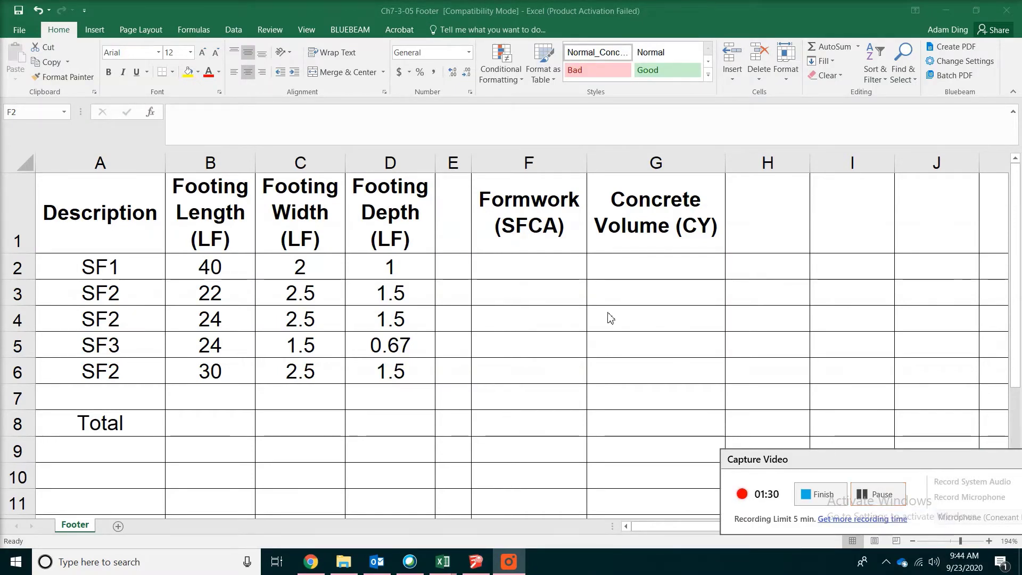
{"action": "left_click", "coordinate": [634, 261]}
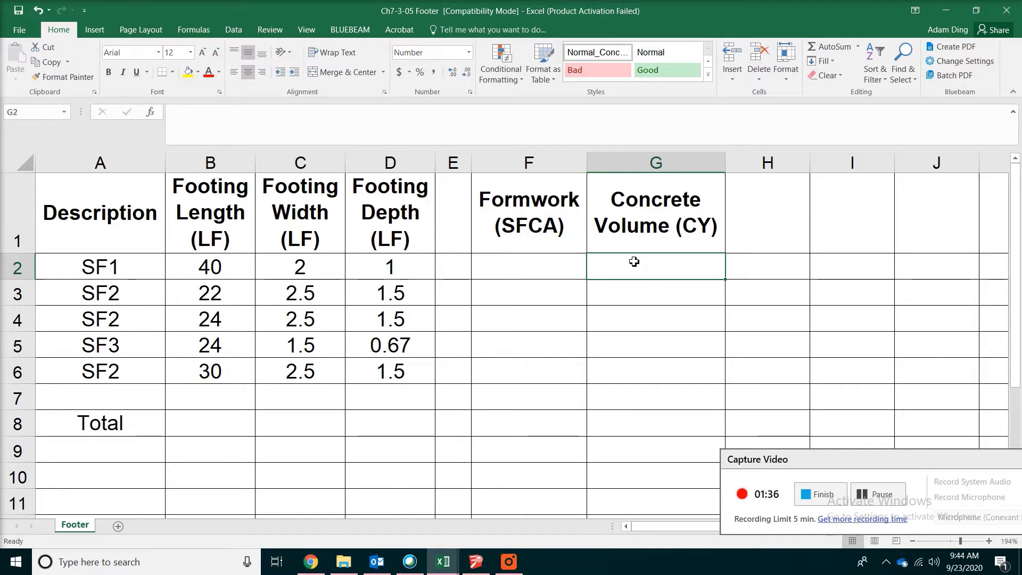
{"action": "type", "text": "="}
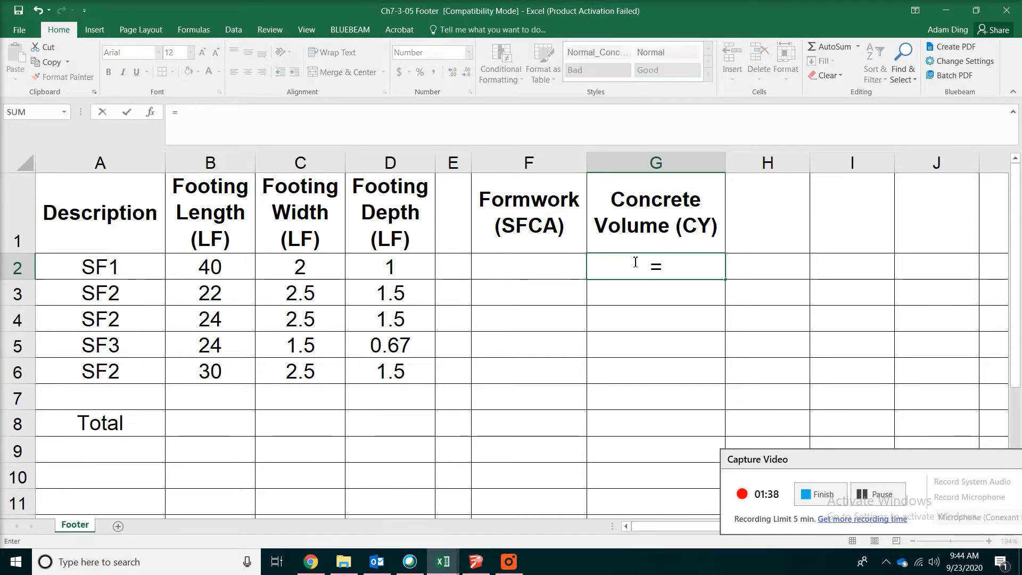
{"action": "left_click", "coordinate": [215, 266]}
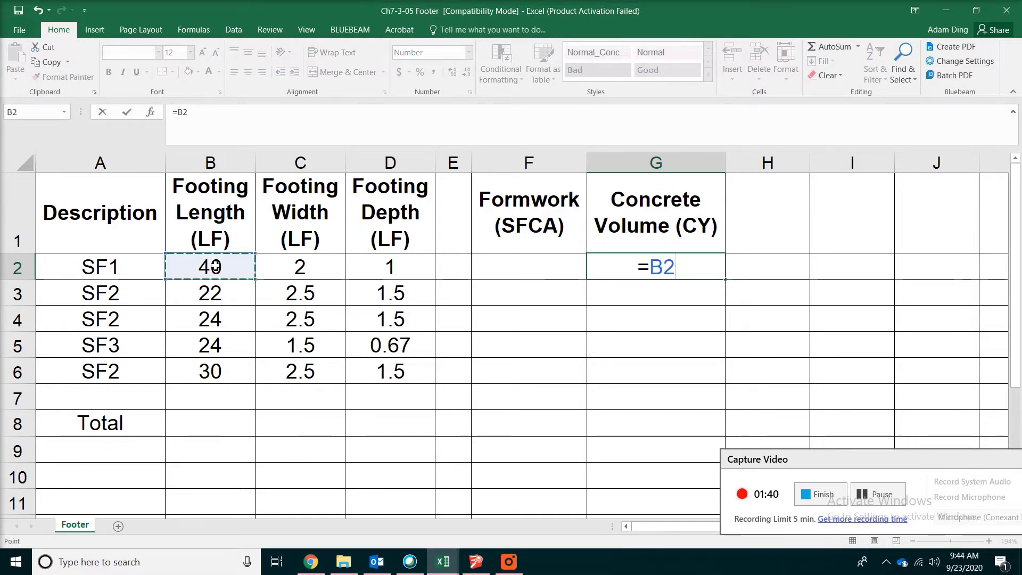
{"action": "type", "text": "*"}
{"action": "left_click", "coordinate": [301, 267]}
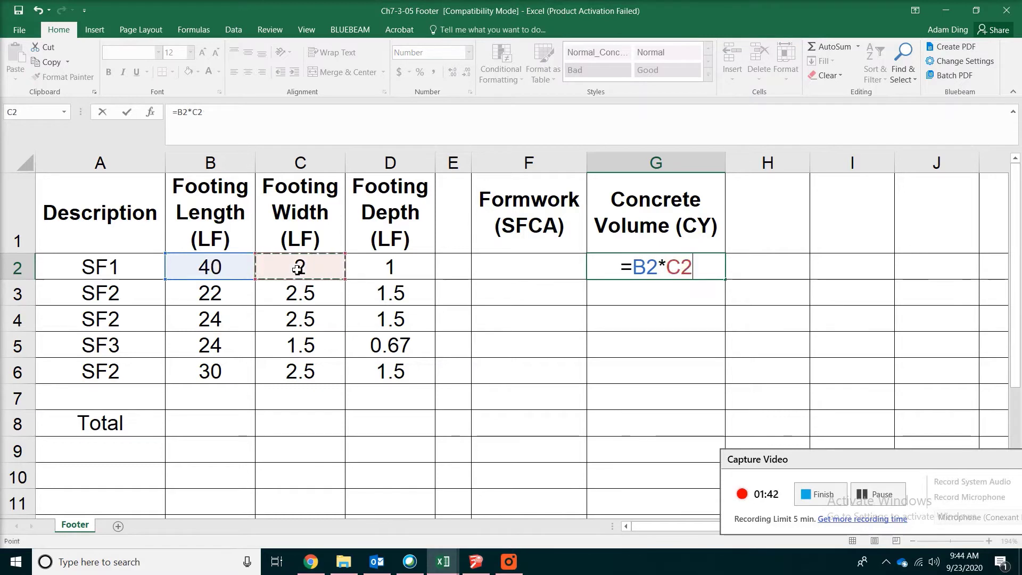
{"action": "type", "text": "*"}
{"action": "left_click", "coordinate": [388, 266]}
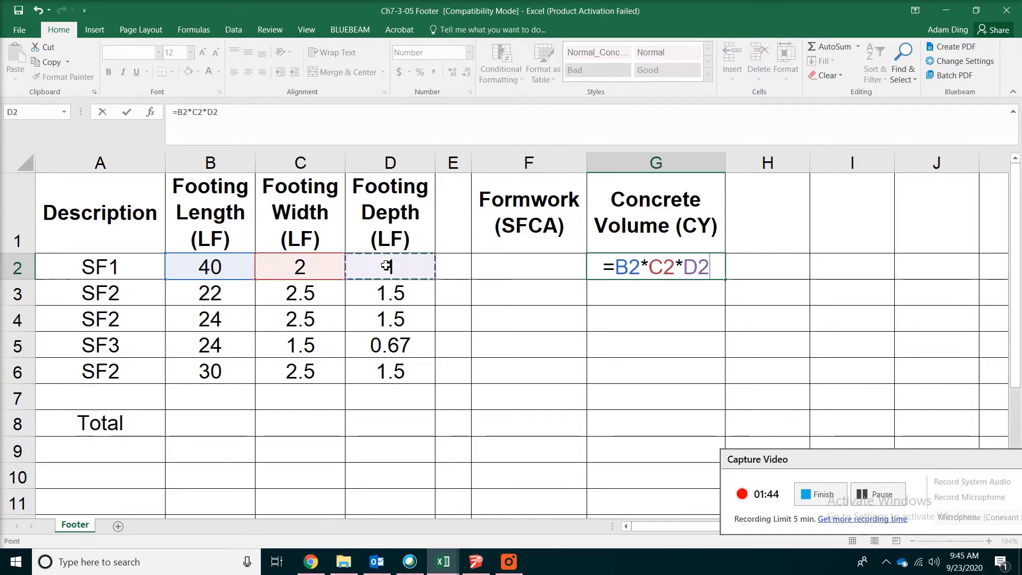
{"action": "type", "text": "/27"}
{"action": "key", "text": "Return"}
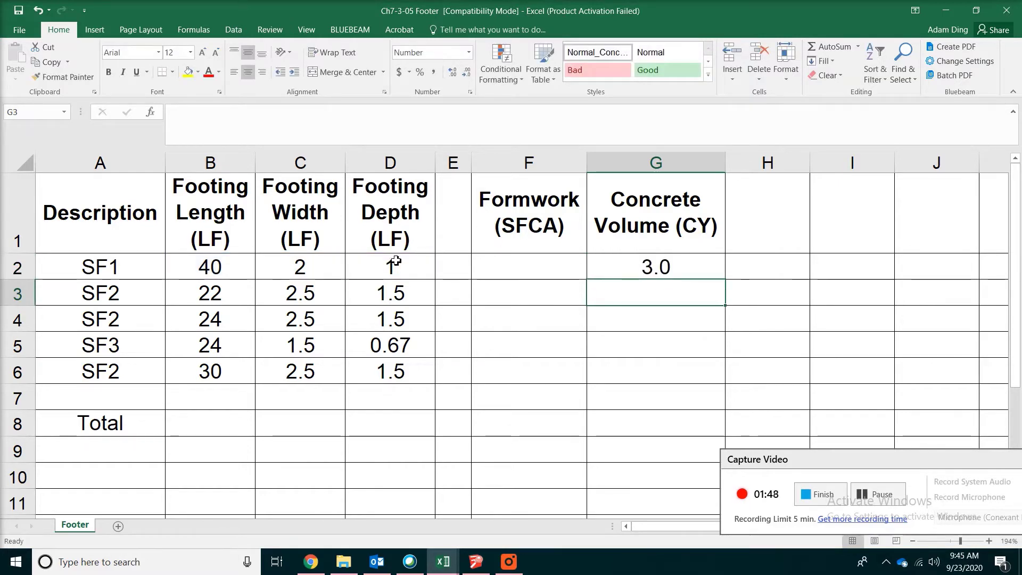
Step: Calculate the formwork area for SF1's two long sides in F2 with =2*B2*D2
{"action": "left_click", "coordinate": [525, 269]}
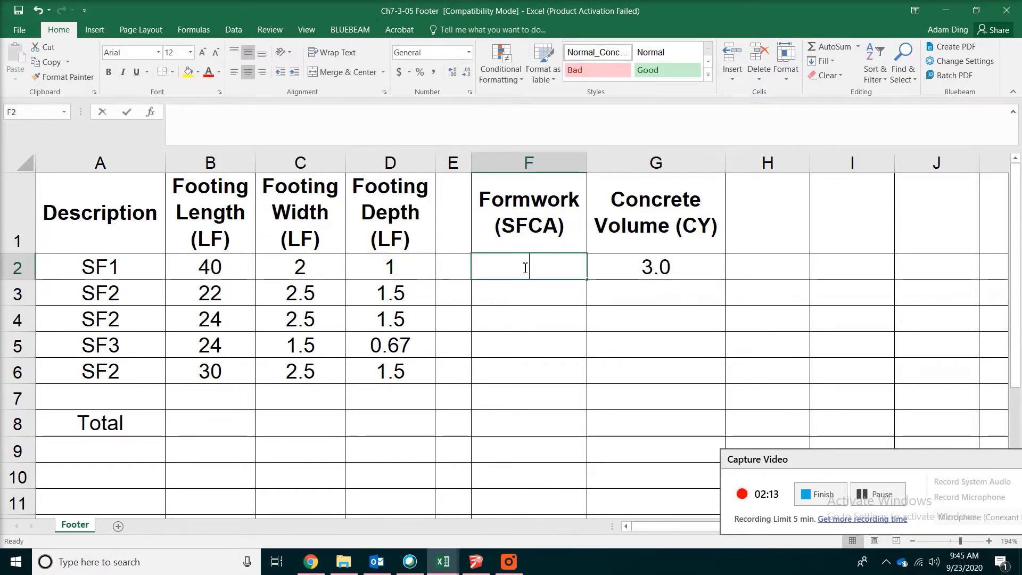
{"action": "type", "text": "="}
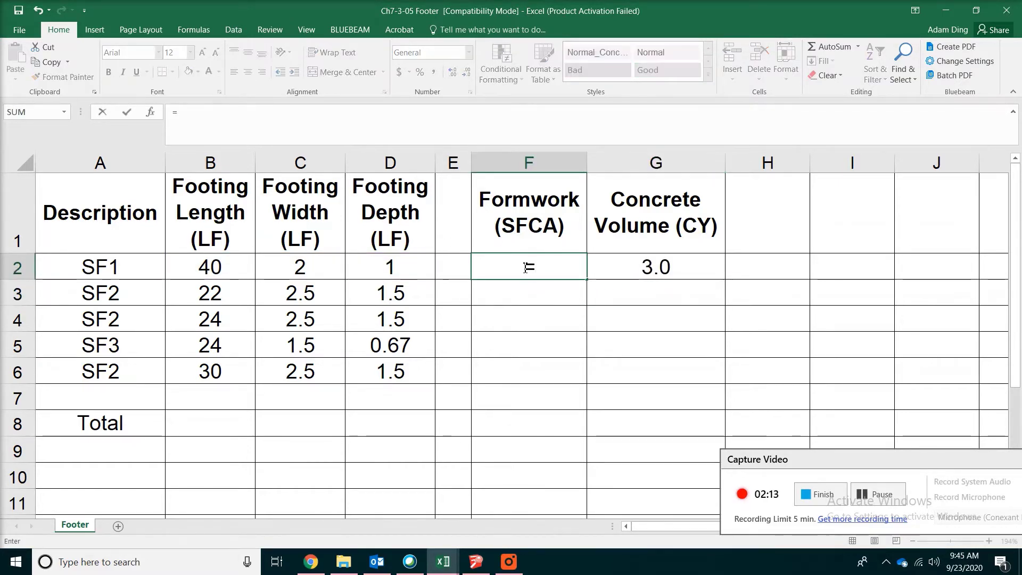
{"action": "type", "text": "2*"}
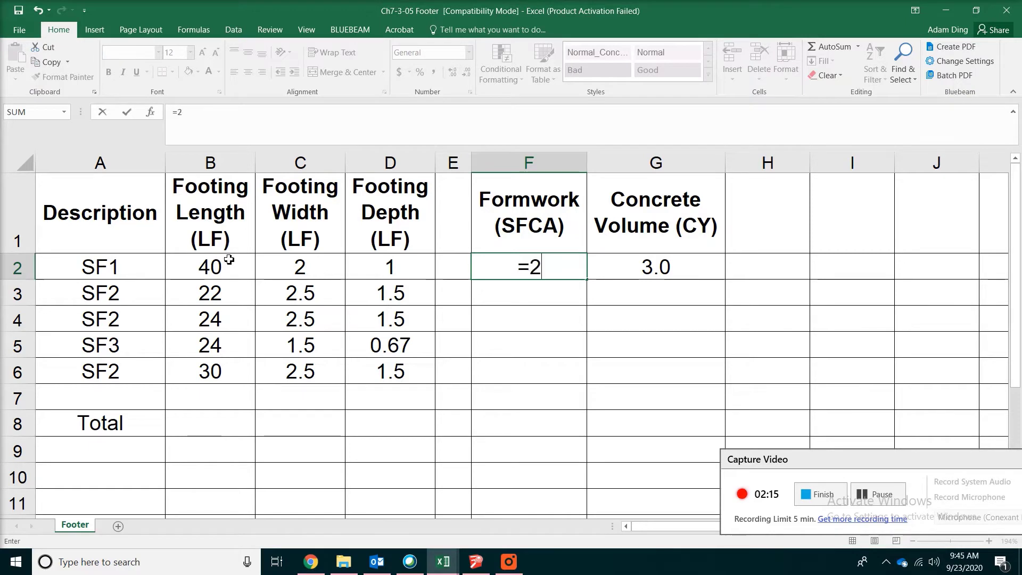
{"action": "left_click", "coordinate": [201, 267]}
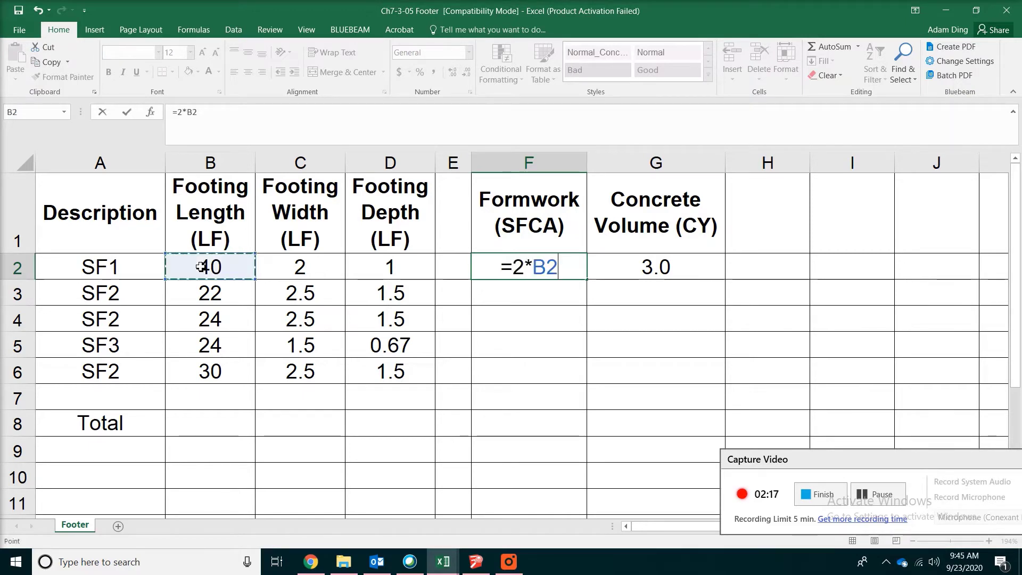
{"action": "type", "text": "*"}
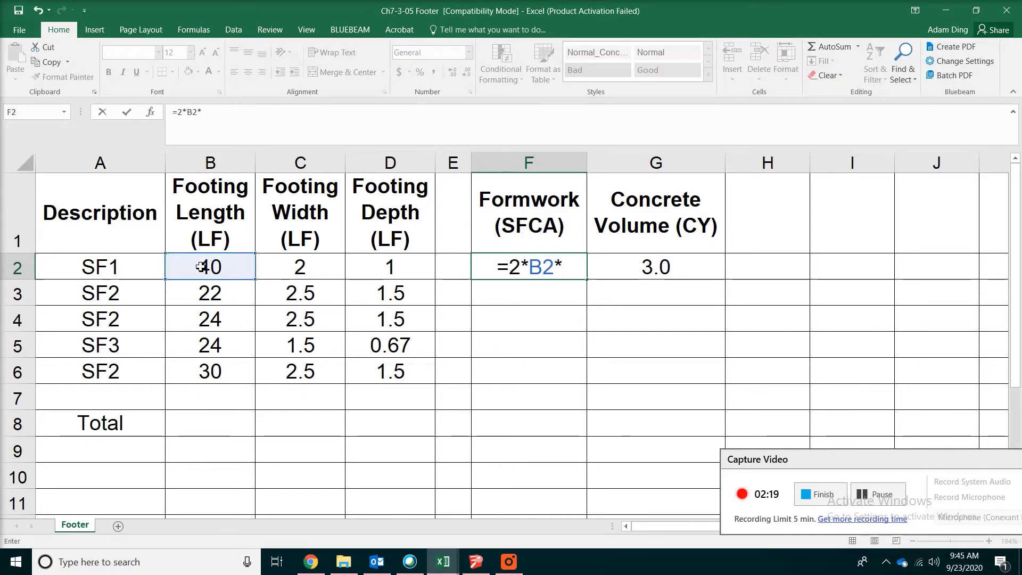
{"action": "left_click", "coordinate": [389, 268]}
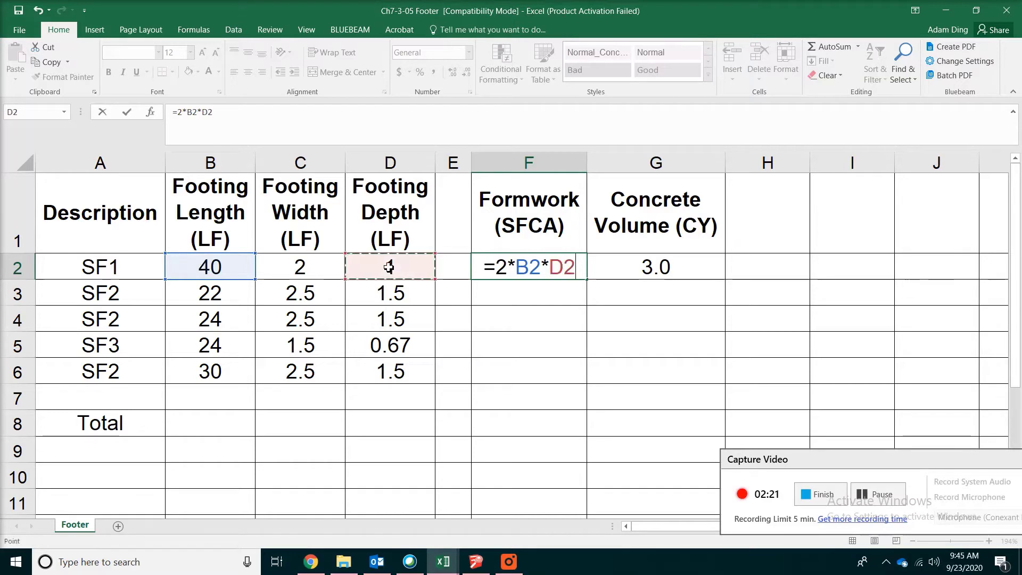
{"action": "key", "text": "Return"}
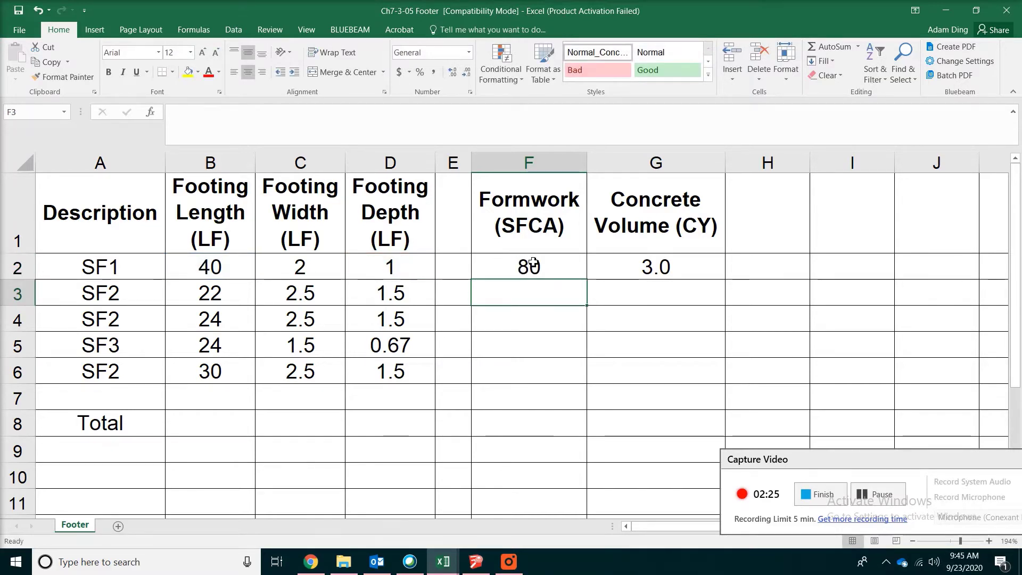
Step: Add the two end faces to SF1's formwork formula in F2, making it =2*B2*D2+2*C2*D2
{"action": "left_click", "coordinate": [550, 266]}
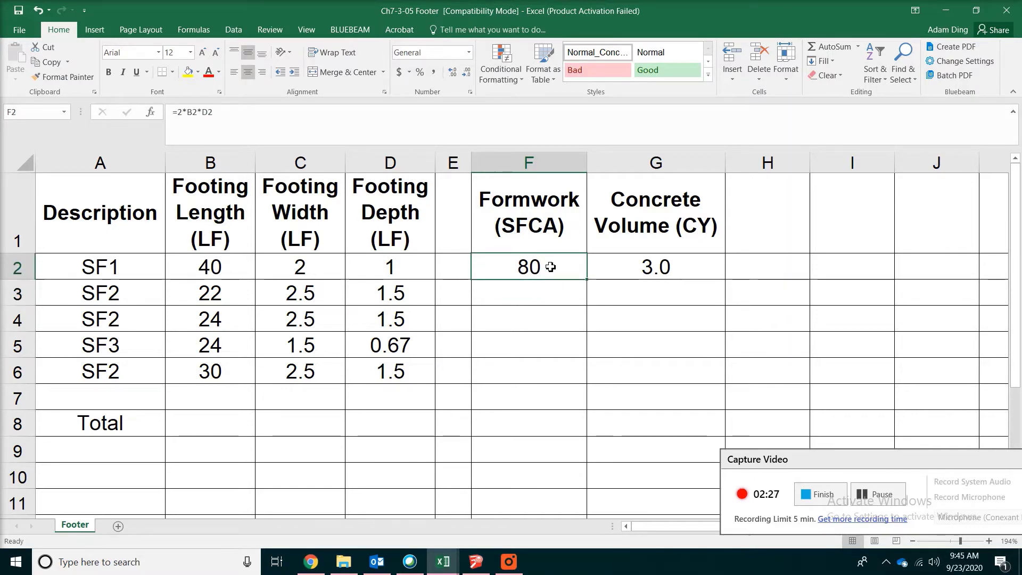
{"action": "left_click", "coordinate": [272, 110]}
{"action": "type", "text": "+2*"}
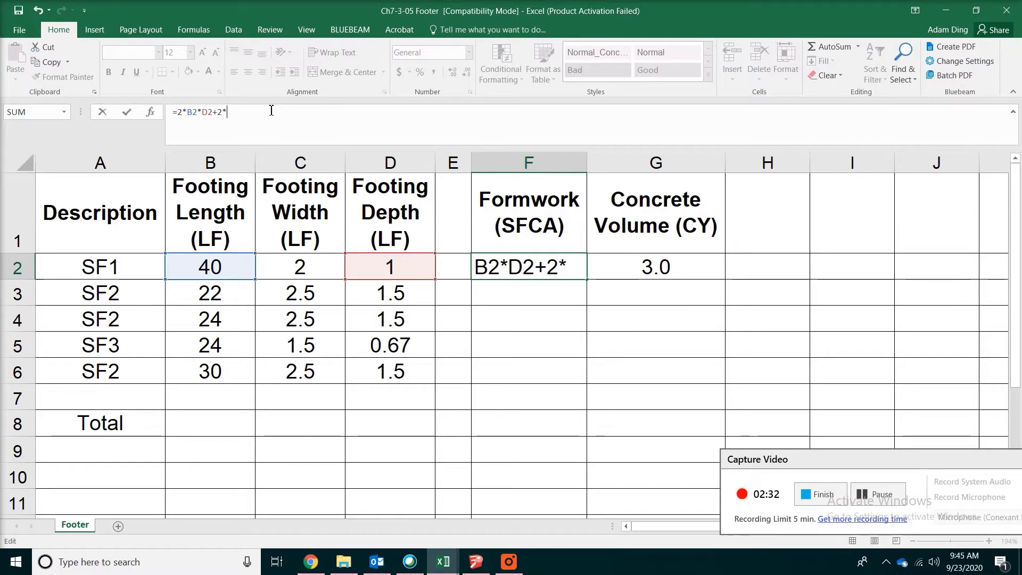
{"action": "left_click", "coordinate": [288, 265]}
{"action": "type", "text": "*"}
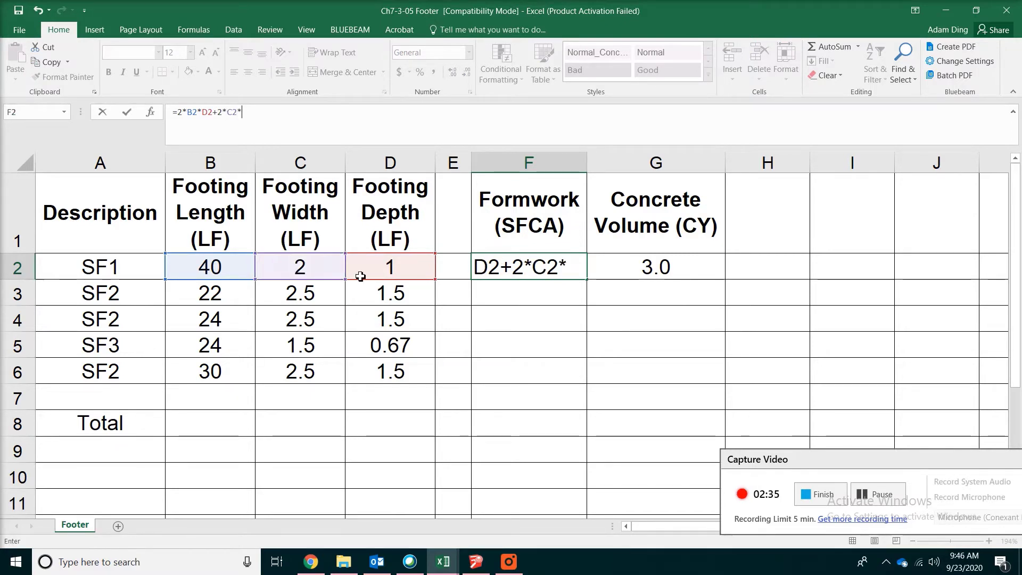
{"action": "left_click", "coordinate": [391, 266]}
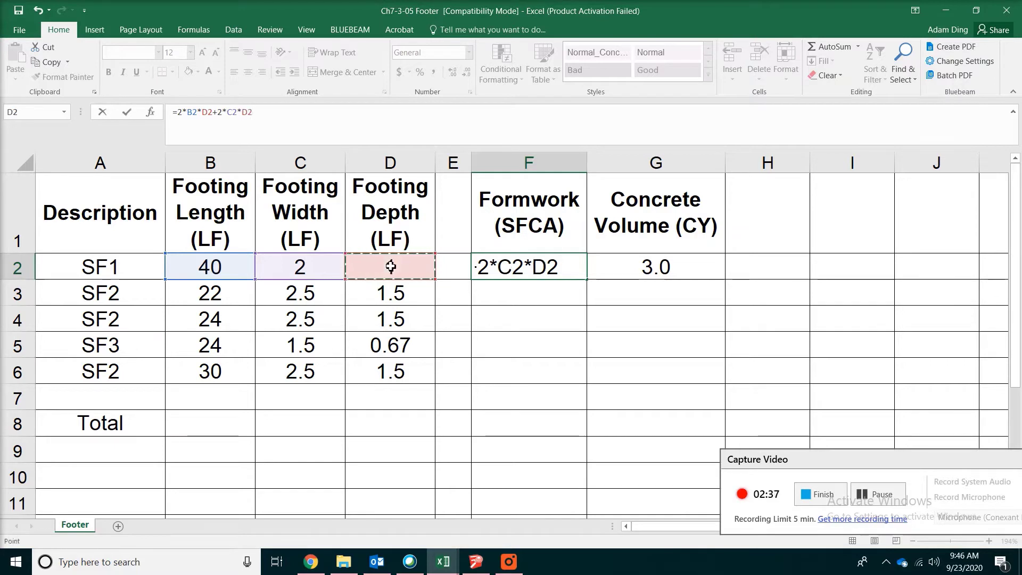
{"action": "key", "text": "Return"}
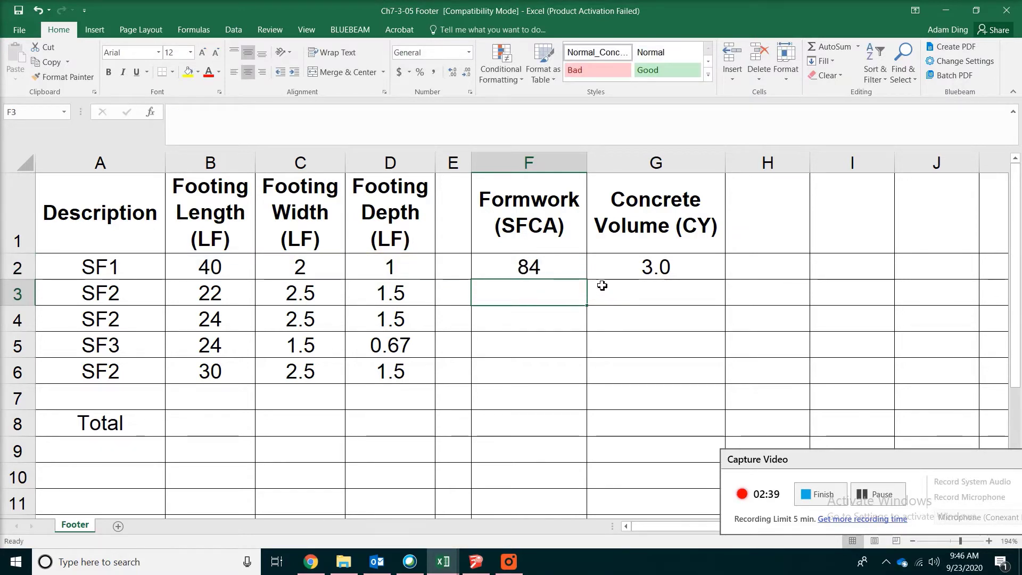
Step: Fill the formwork and concrete volume formulas from F2:G2 down through row 6, with formwork to one decimal place
{"action": "left_click", "coordinate": [577, 273]}
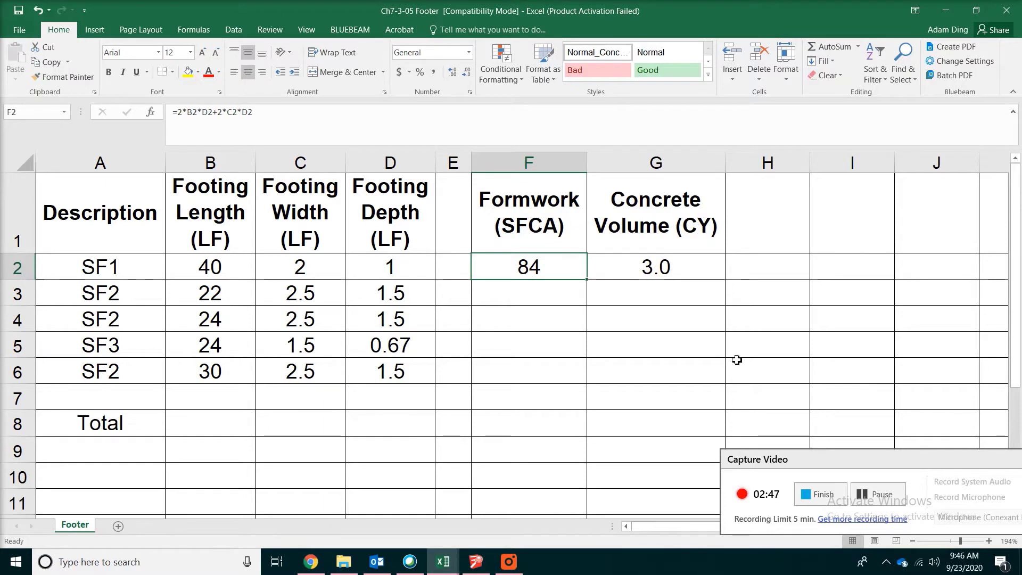
{"action": "left_click", "coordinate": [865, 494]}
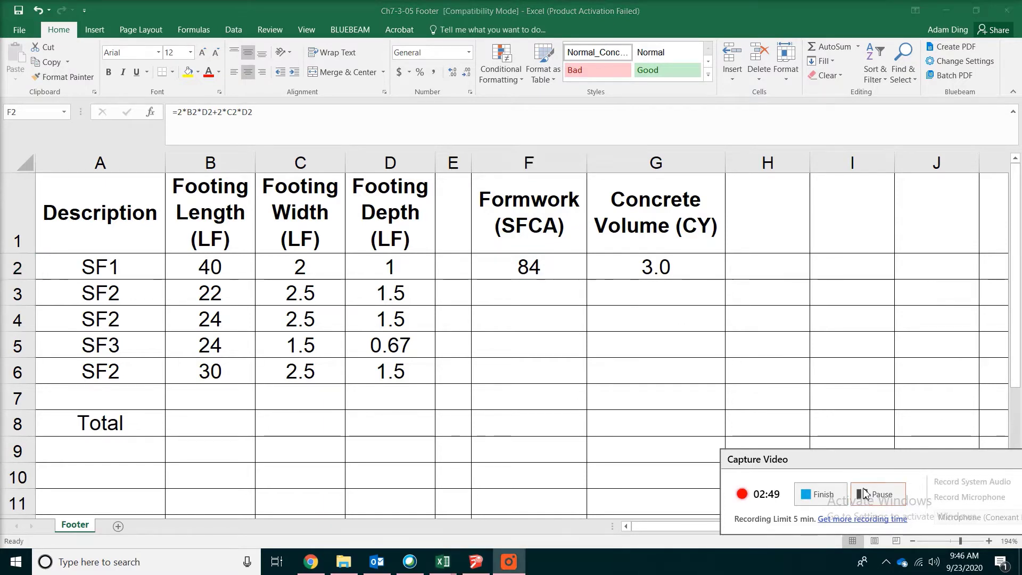
{"action": "left_click_drag", "start_coordinate": [539, 274], "coordinate": [692, 379]}
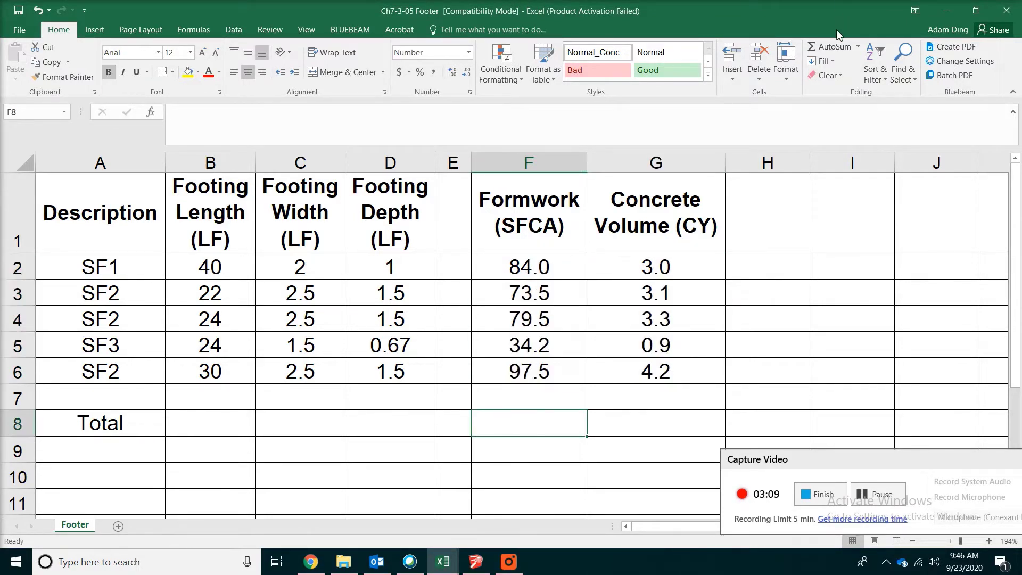
Step: Total the formwork column in F8 with =SUM(F2:F7) and sum the concrete volume column in G8
{"action": "left_click", "coordinate": [835, 47]}
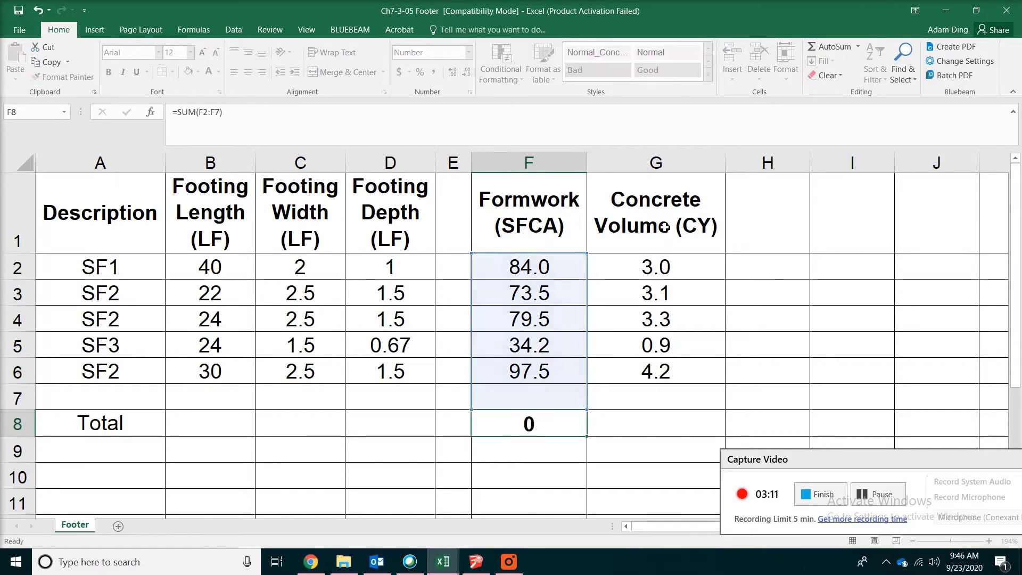
{"action": "key", "text": "Return"}
{"action": "left_click", "coordinate": [643, 417]}
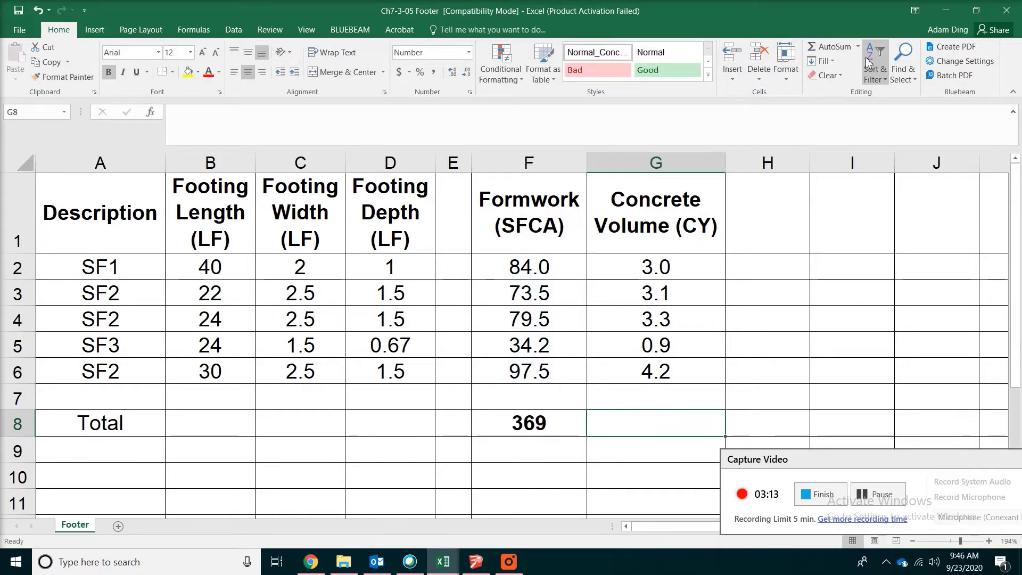
{"action": "left_click", "coordinate": [834, 48]}
{"action": "key", "text": "Return"}
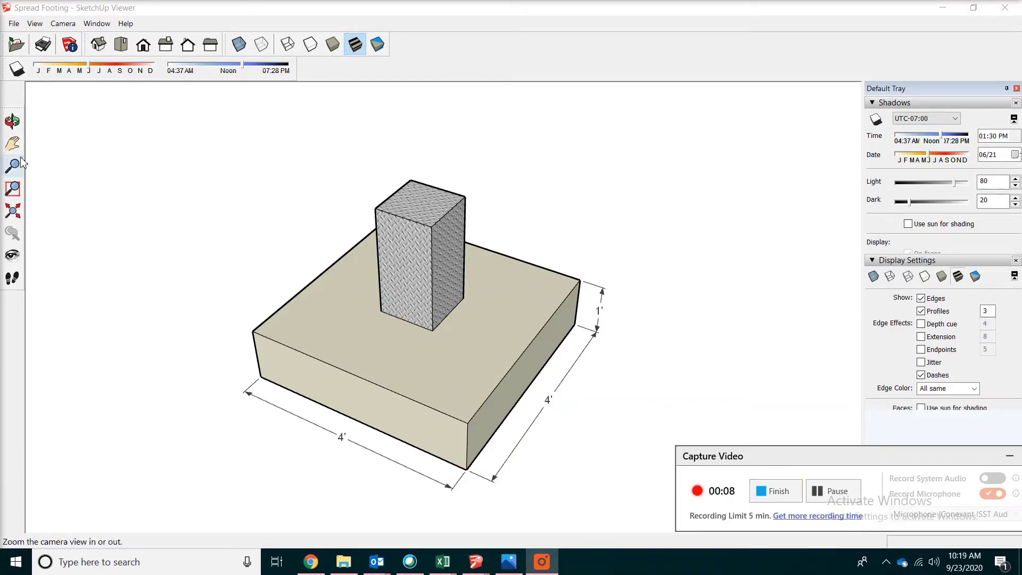
Step: Orbit around the spread footing model to examine its four side faces and its length, width and depth dimensions
{"action": "left_click", "coordinate": [12, 121]}
{"action": "left_click_drag", "start_coordinate": [311, 385], "coordinate": [292, 297]}
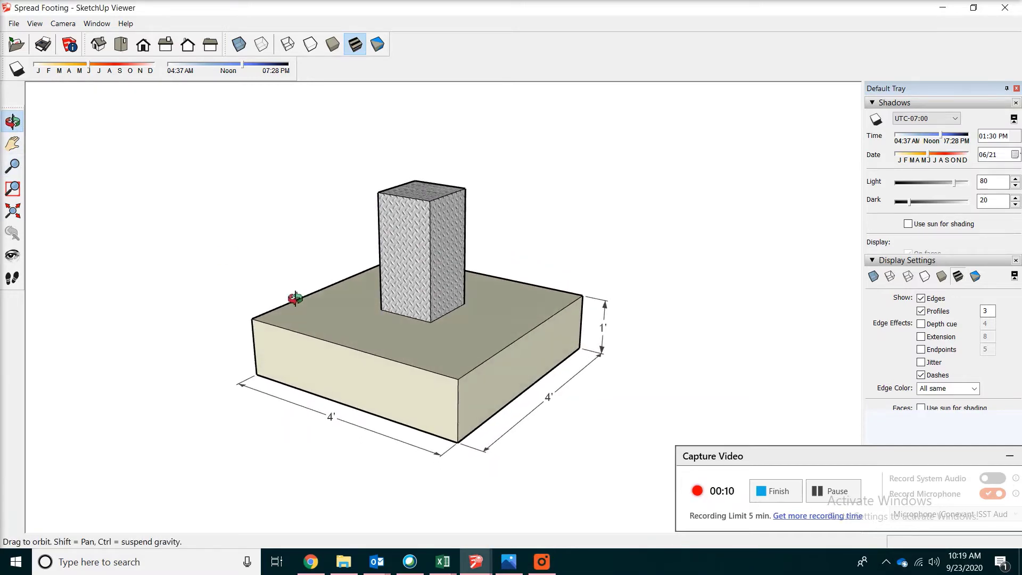
{"action": "left_click_drag", "start_coordinate": [433, 334], "coordinate": [370, 338]}
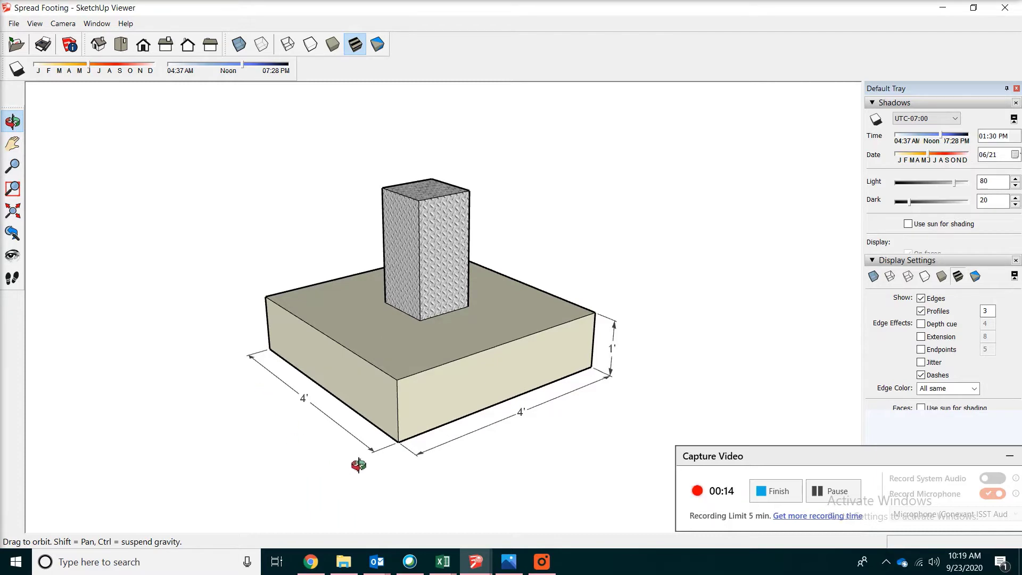
{"action": "left_click_drag", "start_coordinate": [618, 401], "coordinate": [473, 432]}
{"action": "left_click_drag", "start_coordinate": [582, 339], "coordinate": [500, 351]}
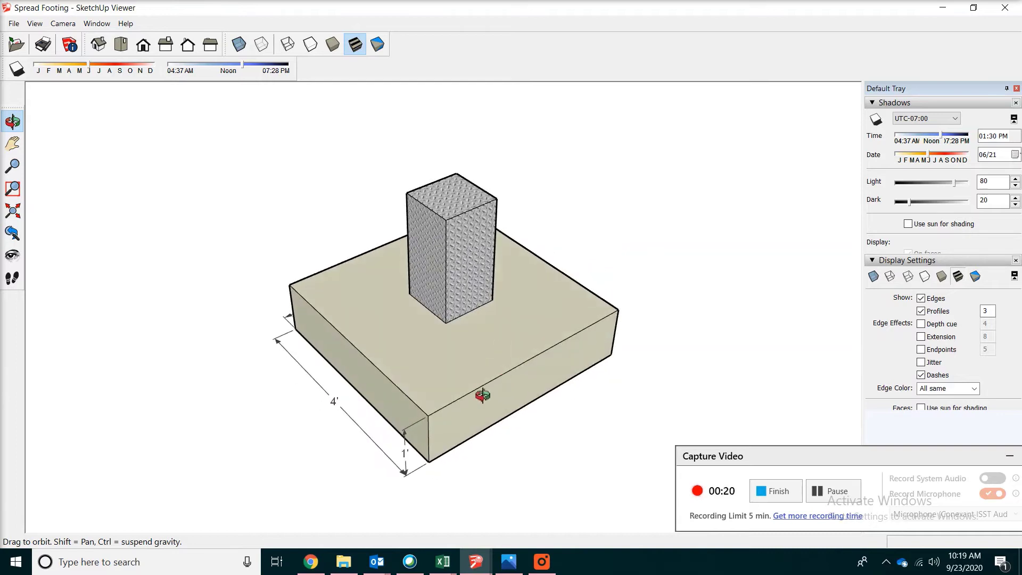
{"action": "left_click_drag", "start_coordinate": [573, 373], "coordinate": [518, 297]}
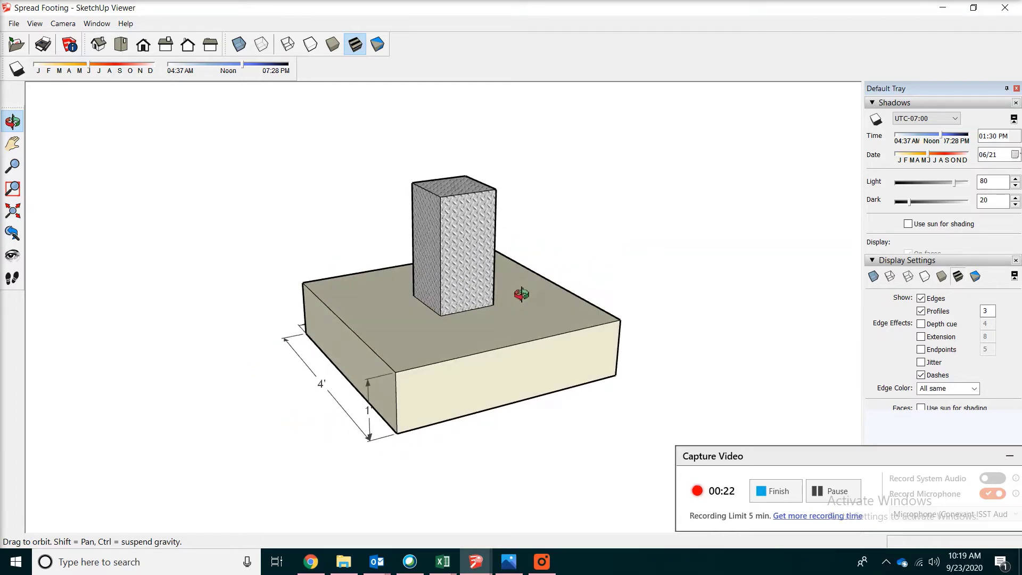
{"action": "left_click_drag", "start_coordinate": [532, 421], "coordinate": [469, 409]}
{"action": "left_click_drag", "start_coordinate": [550, 367], "coordinate": [574, 394]}
{"action": "left_click_drag", "start_coordinate": [645, 381], "coordinate": [382, 372]}
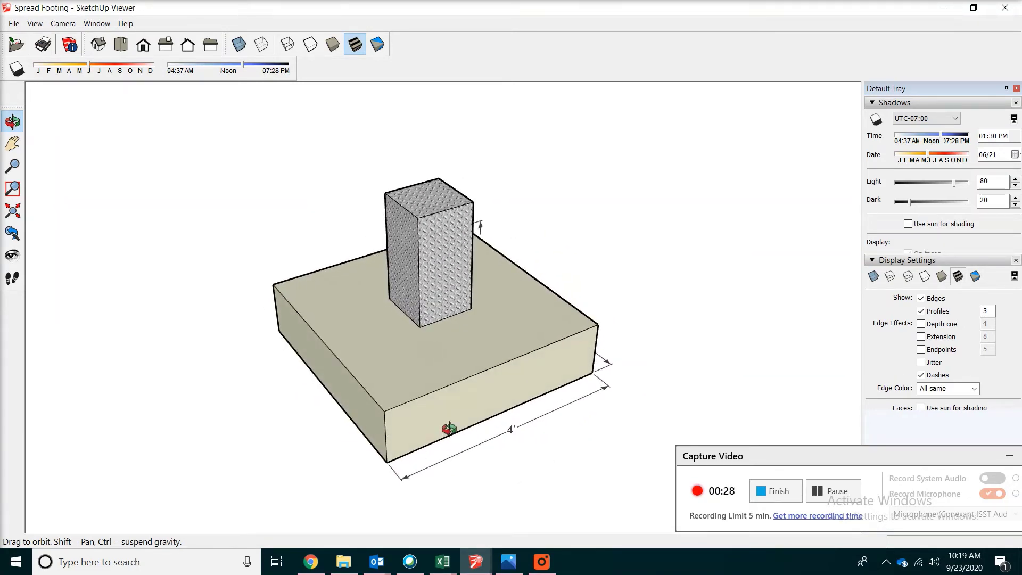
{"action": "left_click_drag", "start_coordinate": [434, 439], "coordinate": [532, 358]}
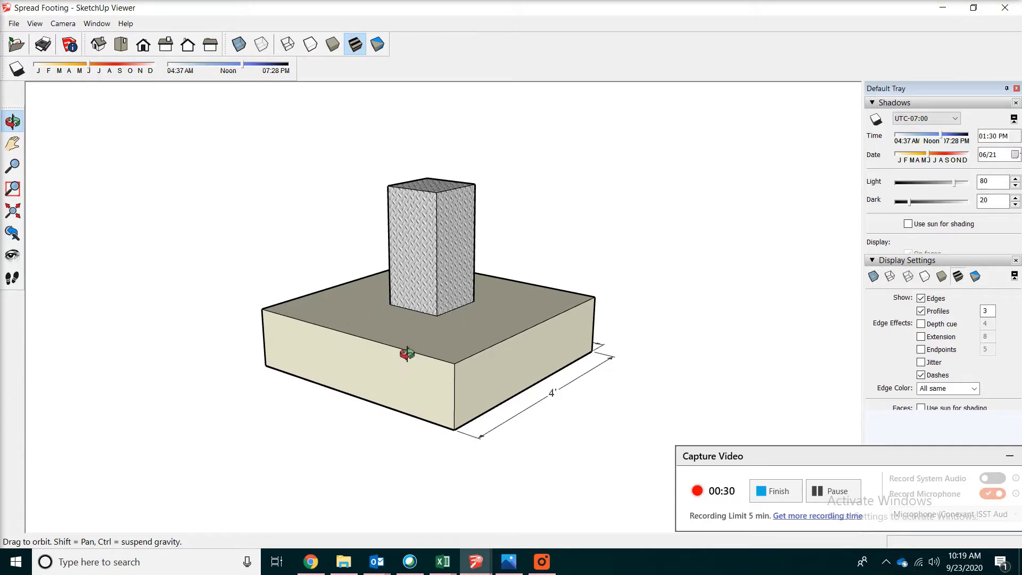
{"action": "left_click_drag", "start_coordinate": [418, 430], "coordinate": [447, 342]}
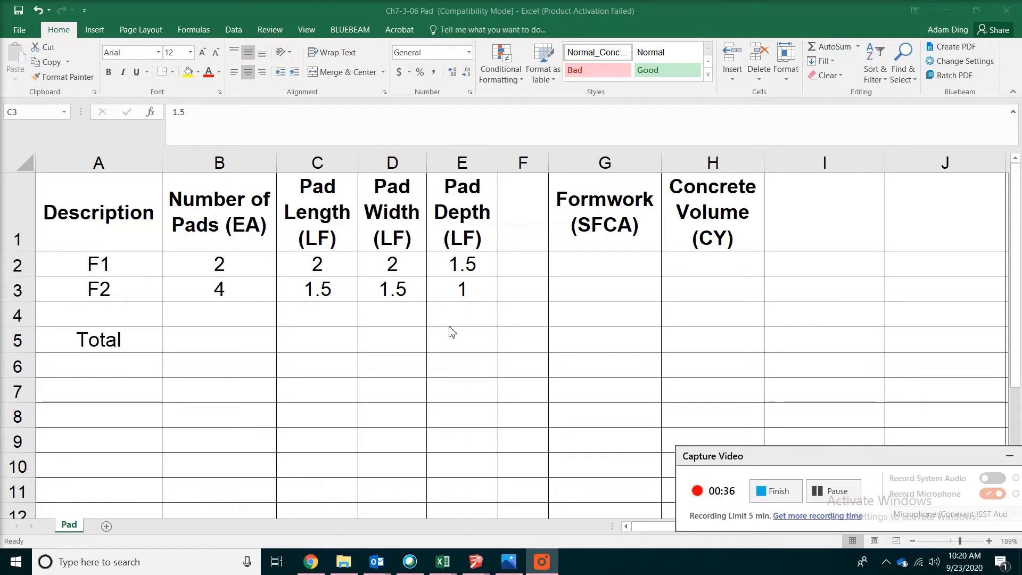
Step: Calculate the concrete volume of the F1 pads in cubic yards in H2 with =B2*C2*D2*E2/27
{"action": "left_click", "coordinate": [684, 266]}
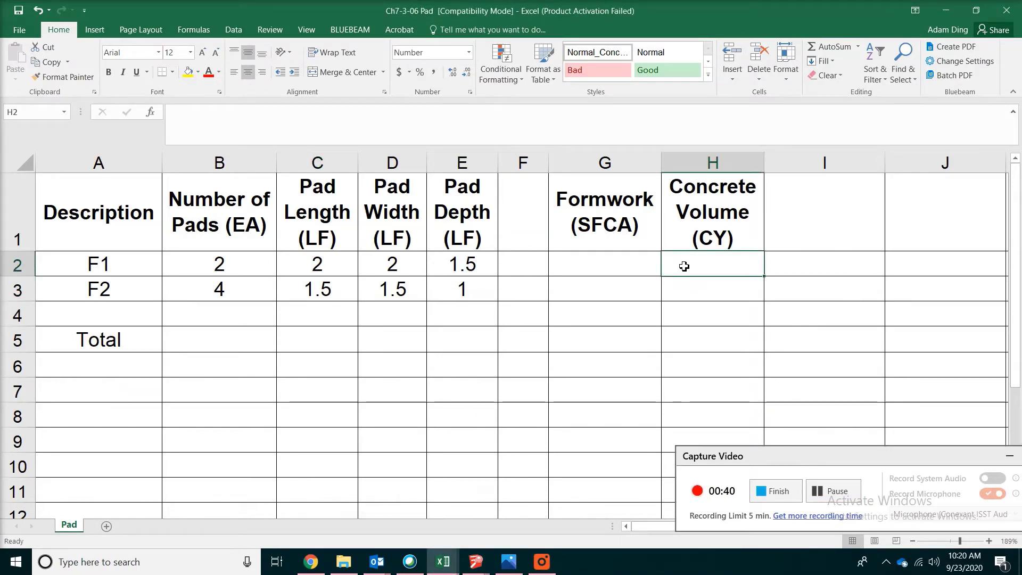
{"action": "type", "text": "="}
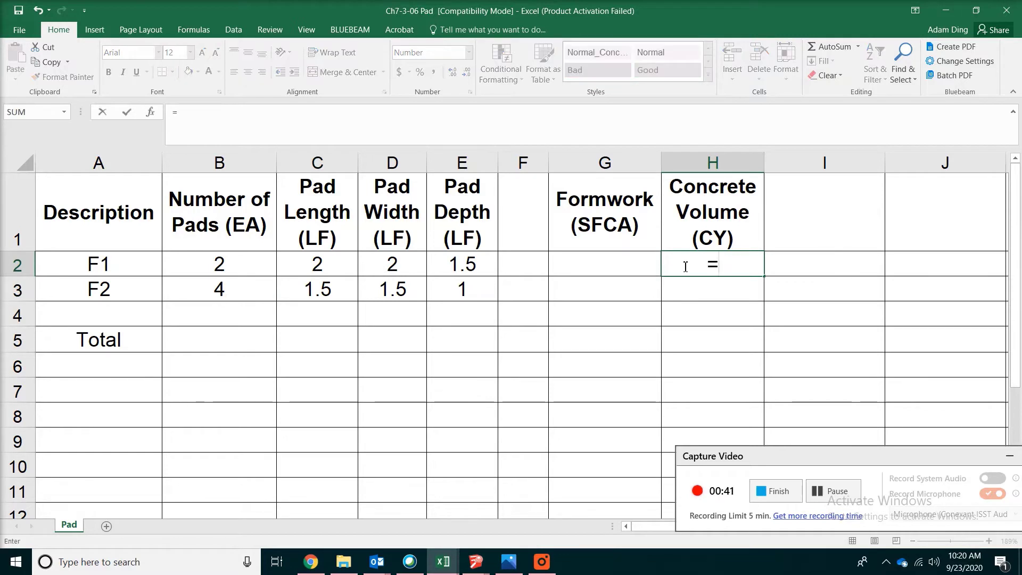
{"action": "left_click", "coordinate": [218, 275]}
{"action": "type", "text": "*"}
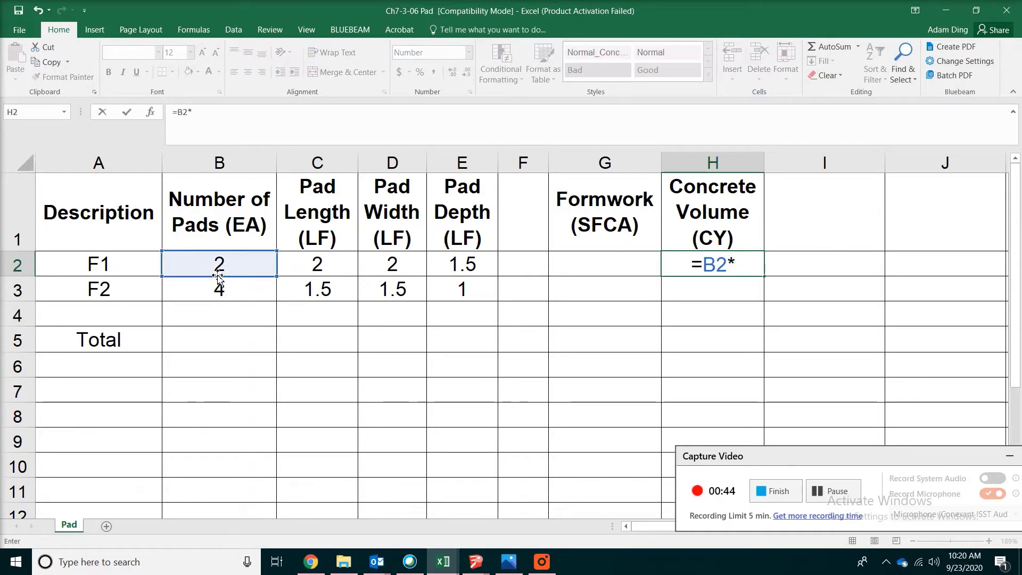
{"action": "left_click", "coordinate": [304, 262]}
{"action": "type", "text": "*"}
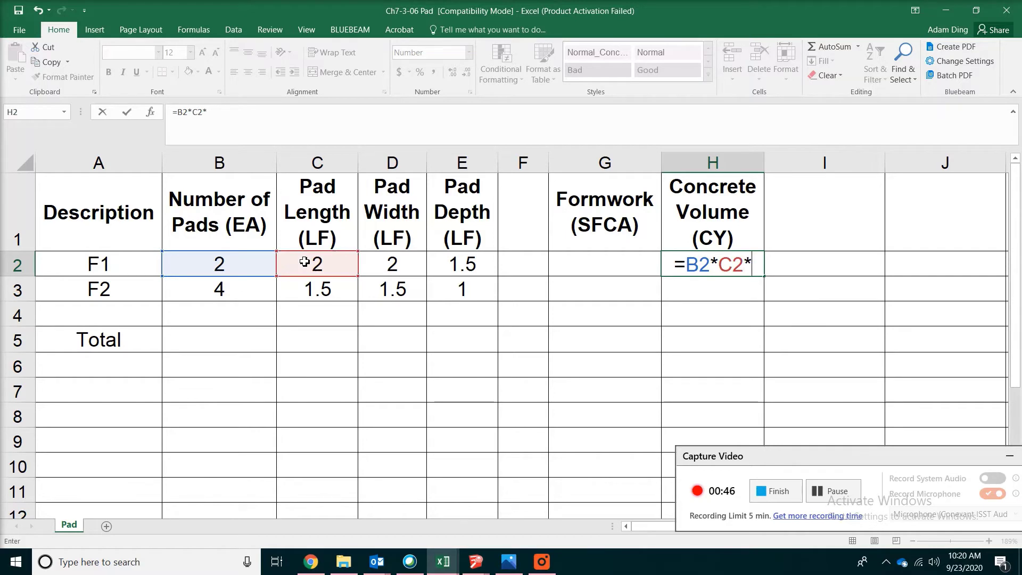
{"action": "left_click", "coordinate": [388, 248]}
{"action": "left_click", "coordinate": [385, 258]}
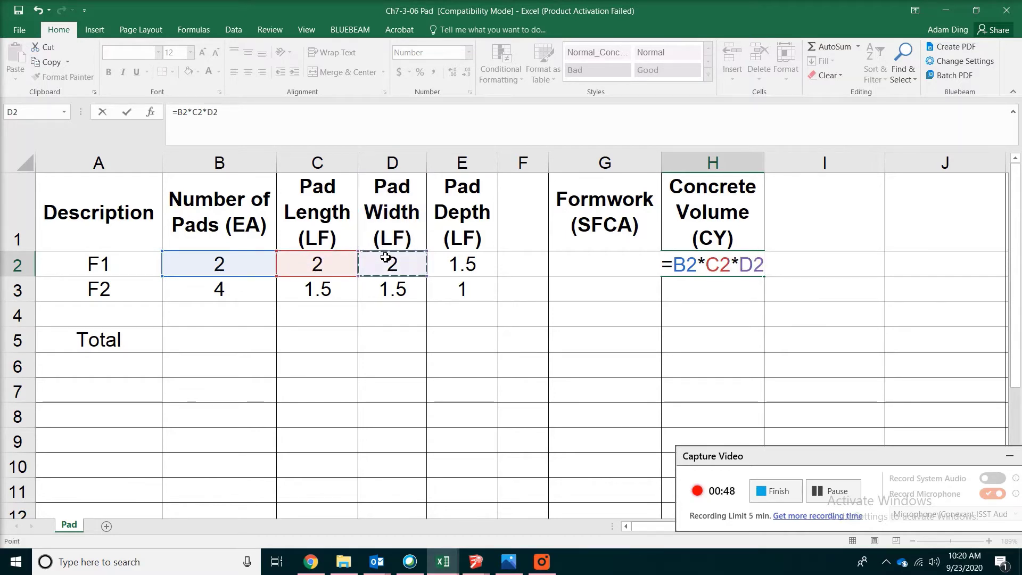
{"action": "type", "text": "*"}
{"action": "left_click", "coordinate": [459, 267]}
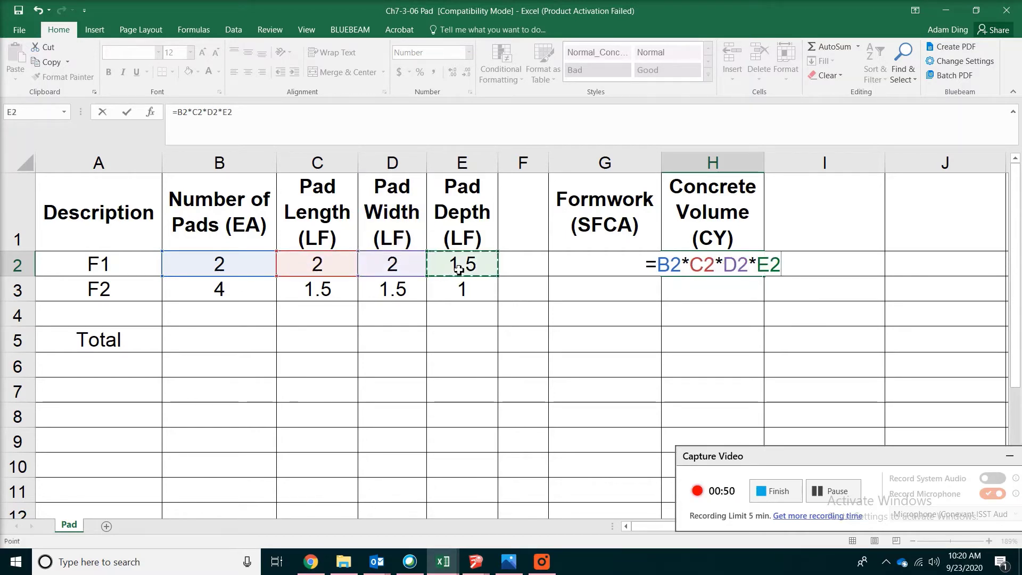
{"action": "type", "text": "/27"}
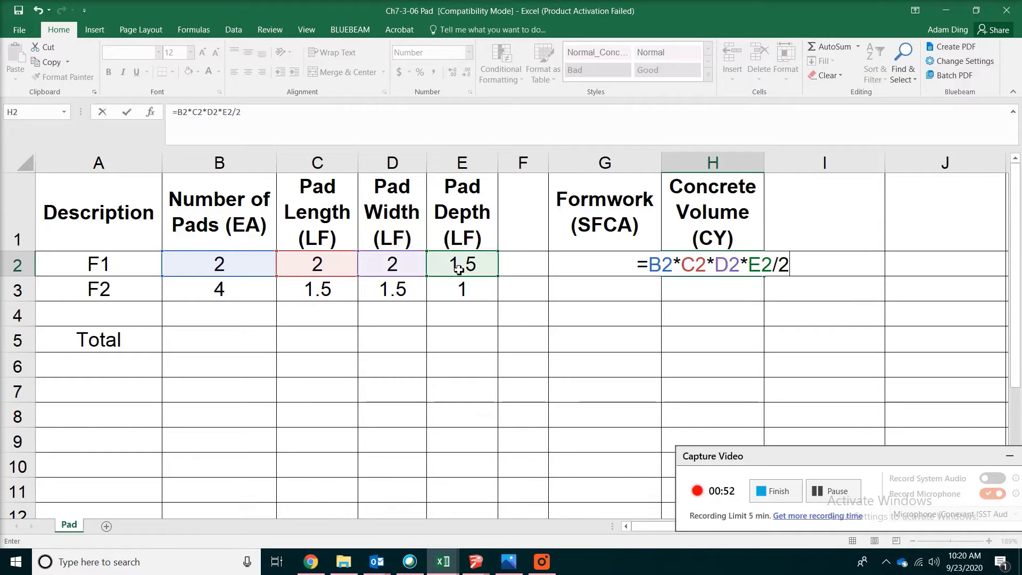
{"action": "key", "text": "Return"}
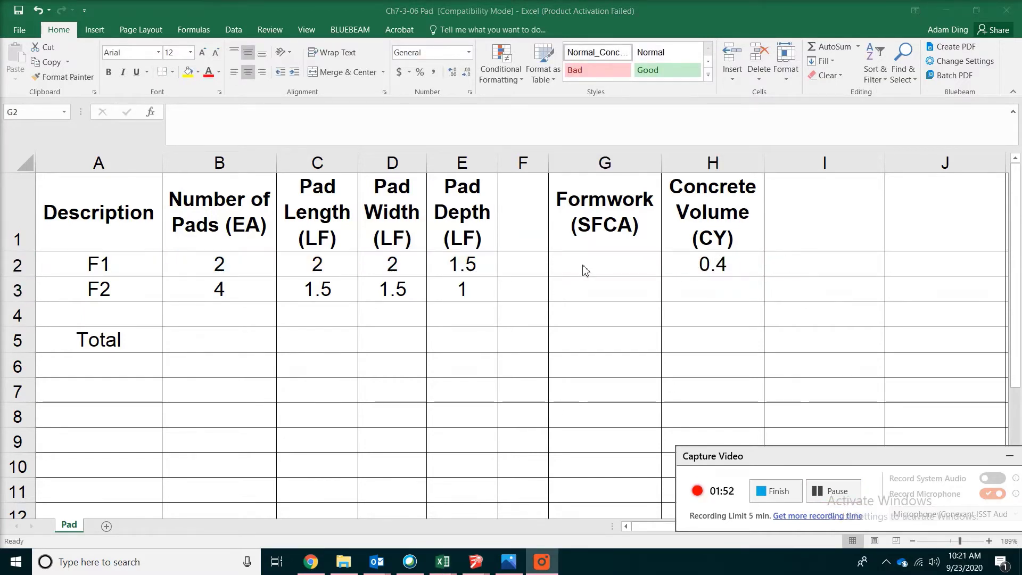
Step: Calculate the formwork area for all four sides of the F1 pads in G2 with =B2*2*(C2+D2)*E2
{"action": "left_click", "coordinate": [583, 266]}
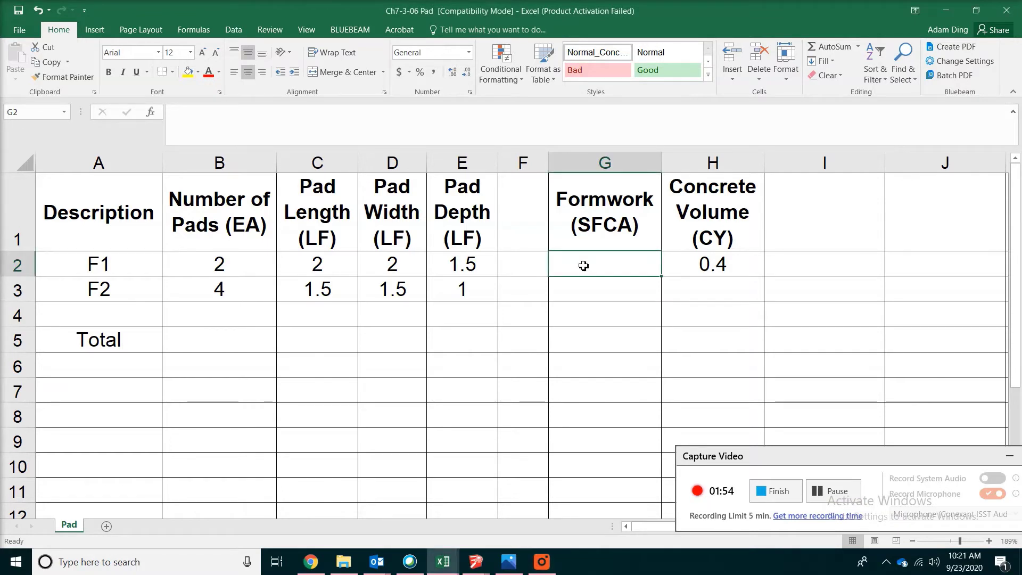
{"action": "type", "text": "="}
{"action": "left_click", "coordinate": [261, 257]}
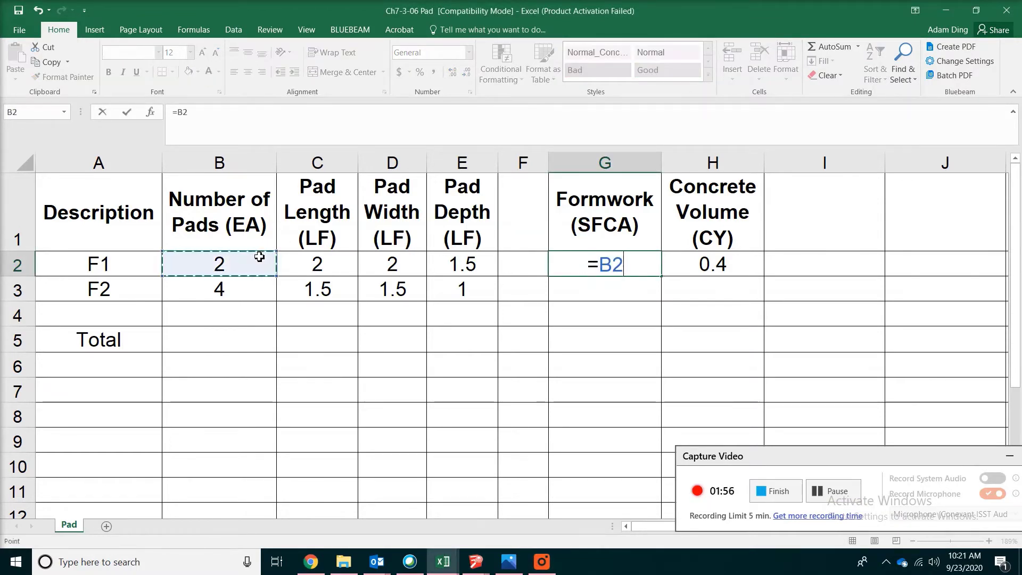
{"action": "type", "text": "*"}
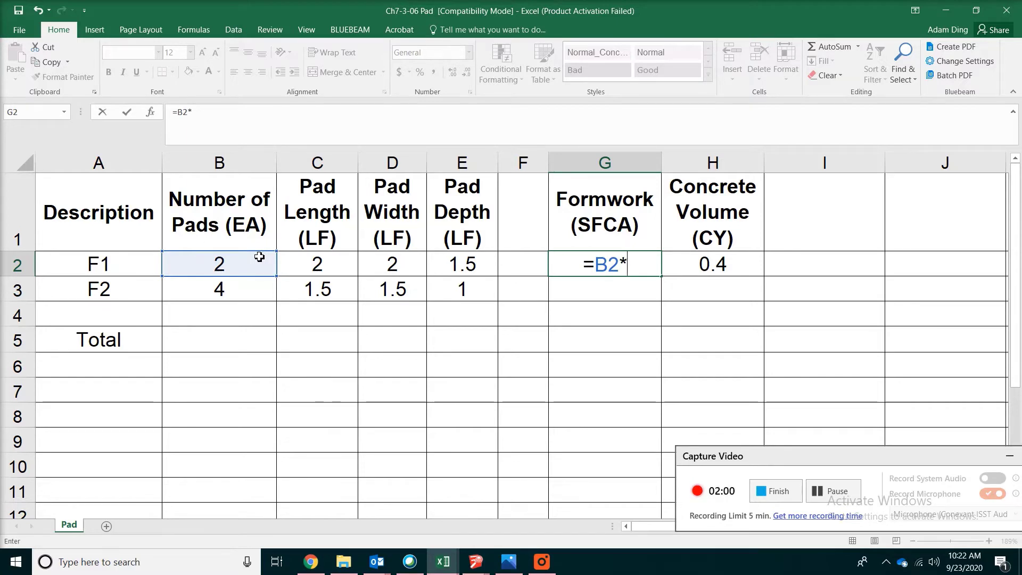
{"action": "type", "text": "2*"}
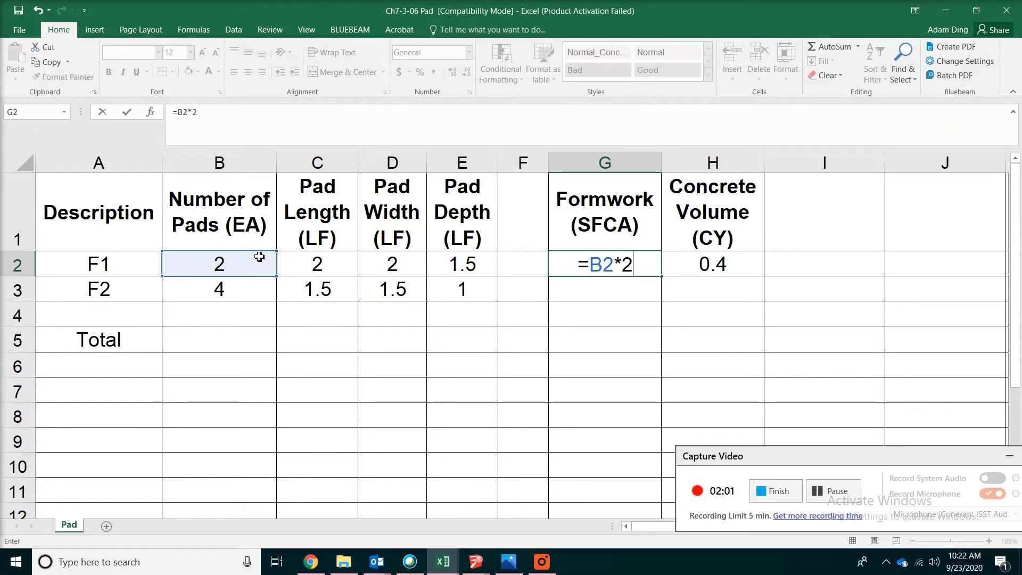
{"action": "type", "text": "("}
{"action": "left_click", "coordinate": [338, 272]}
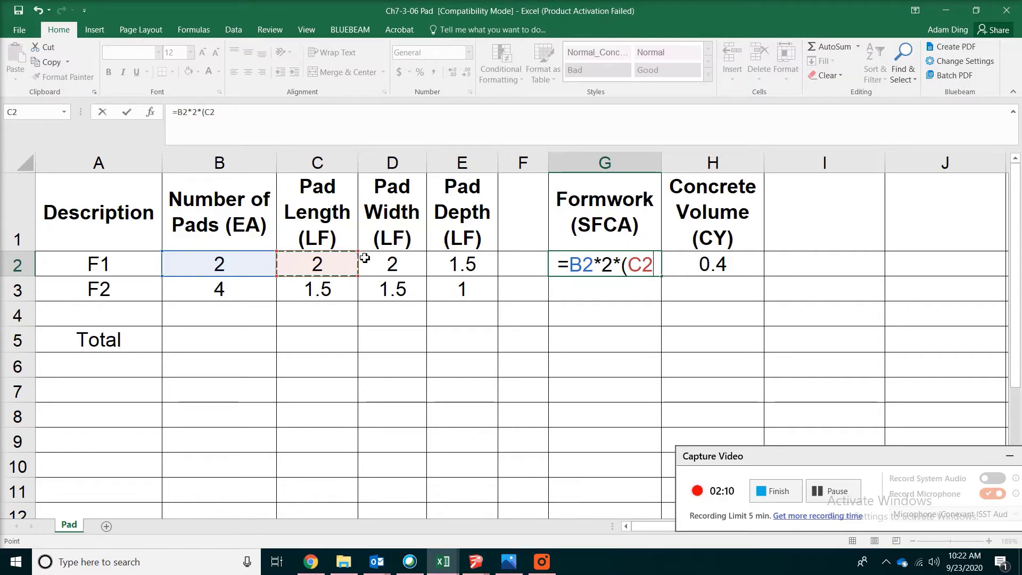
{"action": "type", "text": "+"}
{"action": "left_click", "coordinate": [378, 258]}
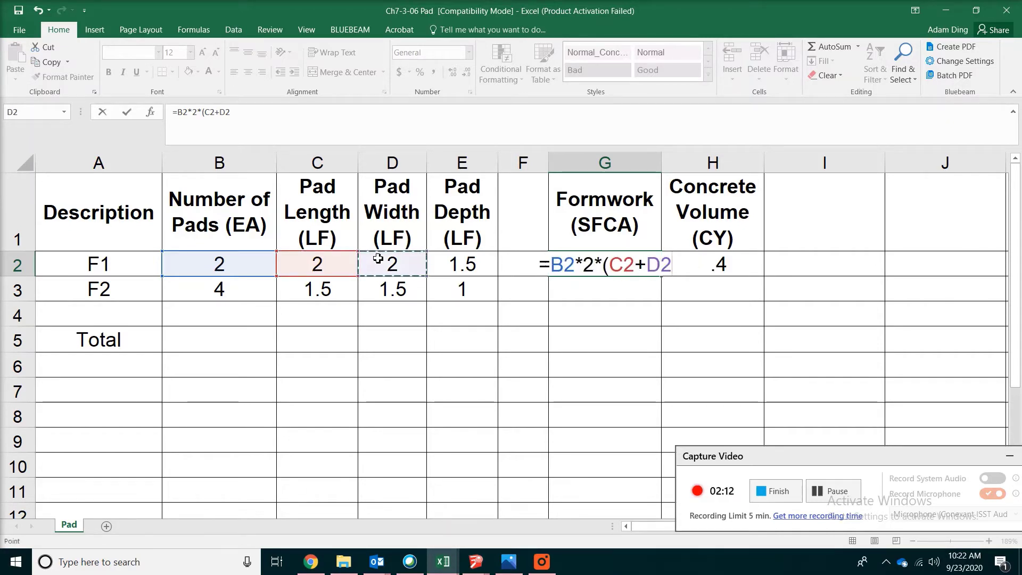
{"action": "type", "text": ")"}
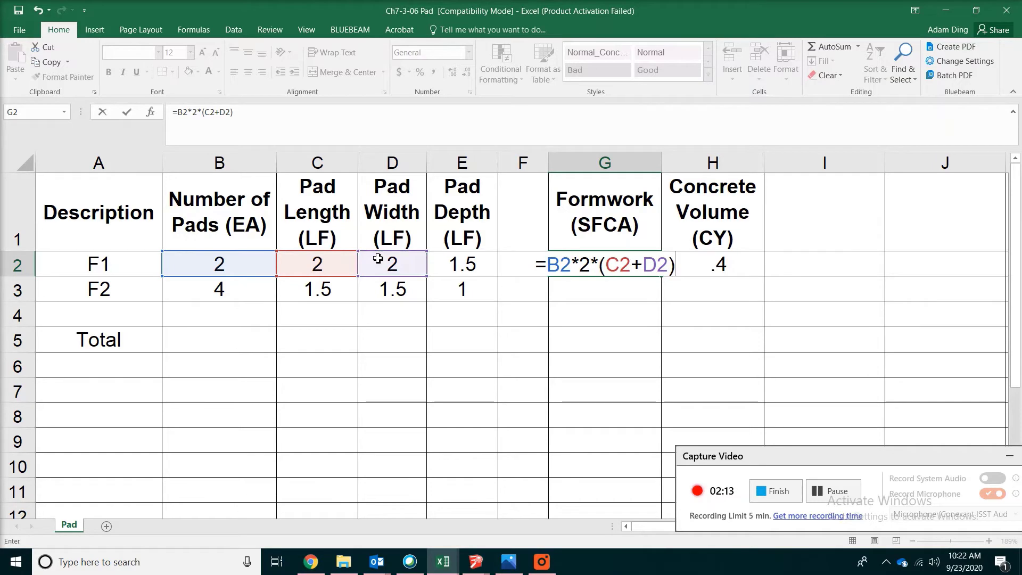
{"action": "type", "text": "*"}
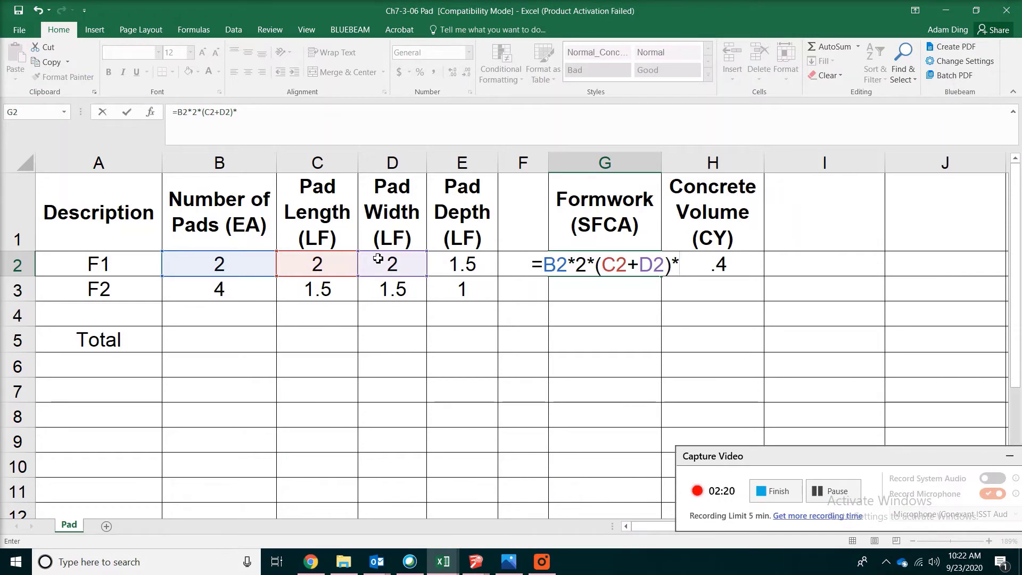
{"action": "left_click", "coordinate": [462, 265]}
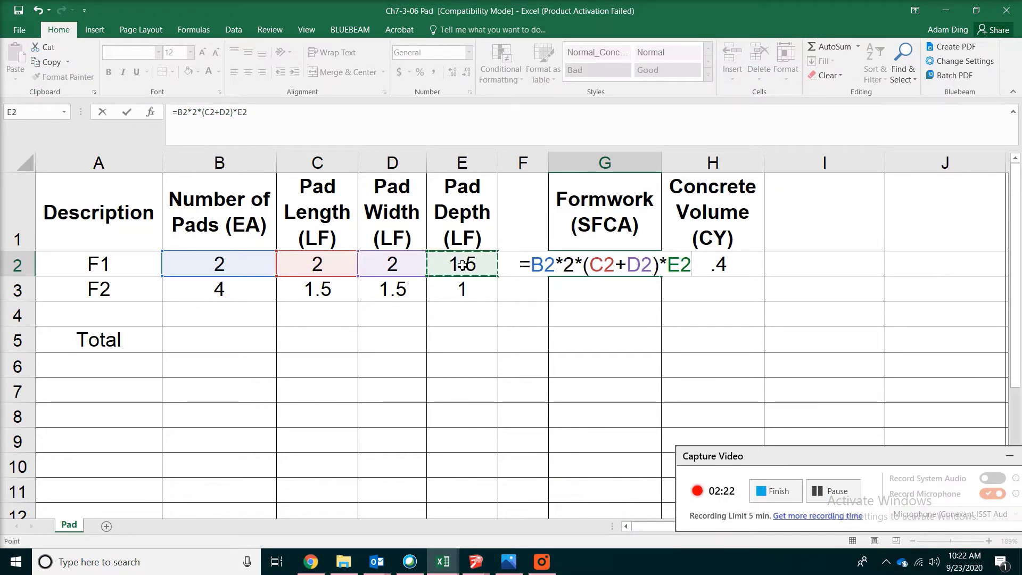
{"action": "key", "text": "Return"}
Step: Fill the formulas in G2:H2 down to row 3 and sum the formwork and concrete volume columns in G5:H5
{"action": "left_click_drag", "start_coordinate": [620, 266], "coordinate": [766, 296]}
{"action": "left_click", "coordinate": [609, 339]}
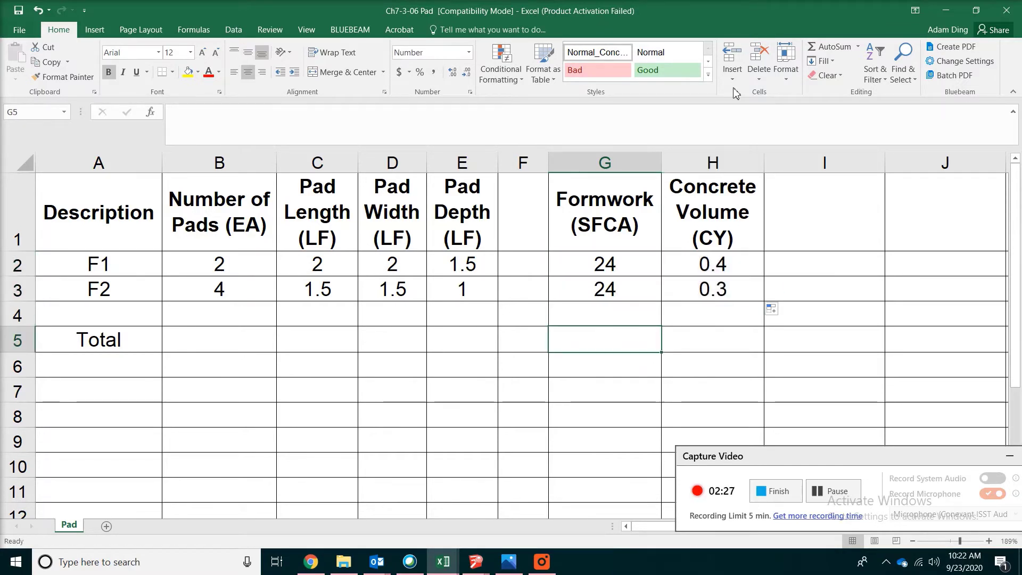
{"action": "left_click", "coordinate": [833, 50]}
{"action": "key", "text": "Return"}
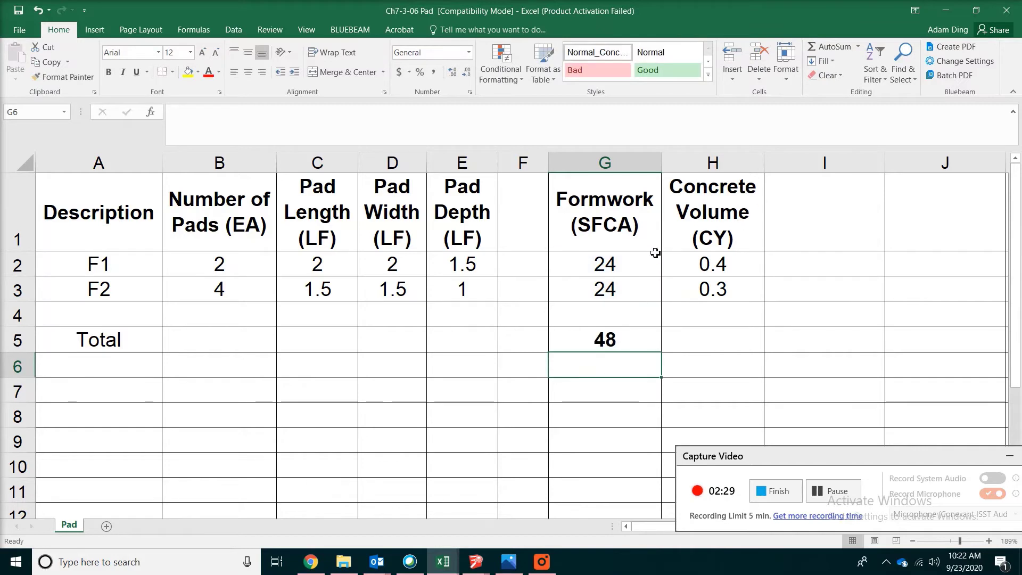
{"action": "left_click", "coordinate": [601, 338]}
{"action": "left_click_drag", "start_coordinate": [661, 354], "coordinate": [745, 351]}
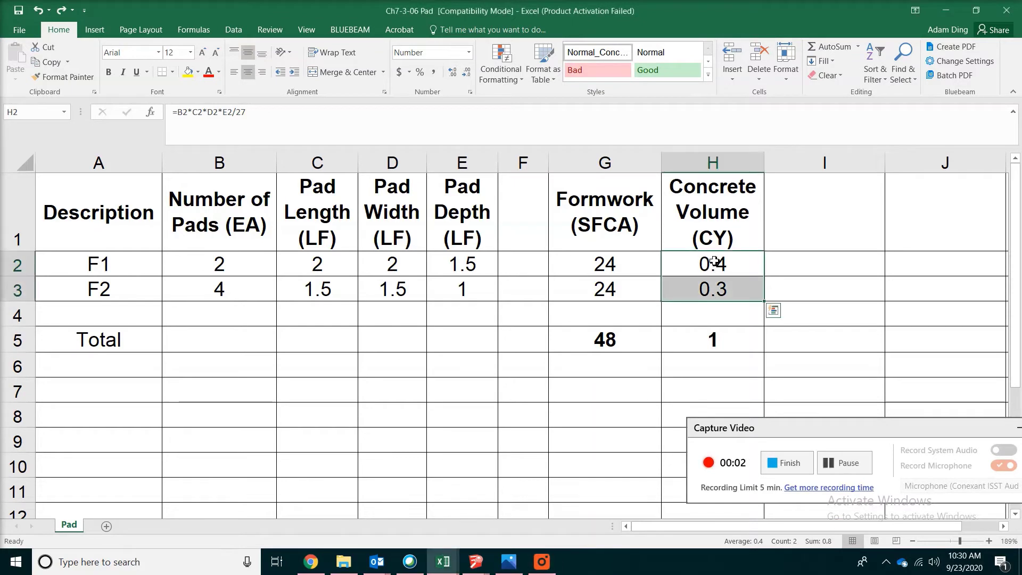
Step: Show the concrete volumes in H2:H3 and their total in H5 with two decimal places
{"action": "left_click", "coordinate": [456, 75]}
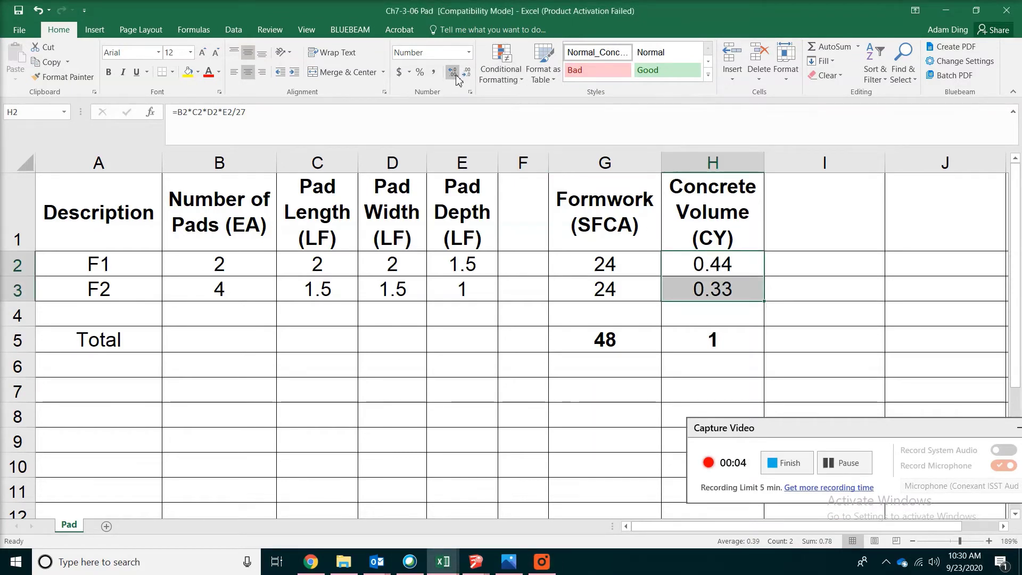
{"action": "left_click", "coordinate": [725, 339]}
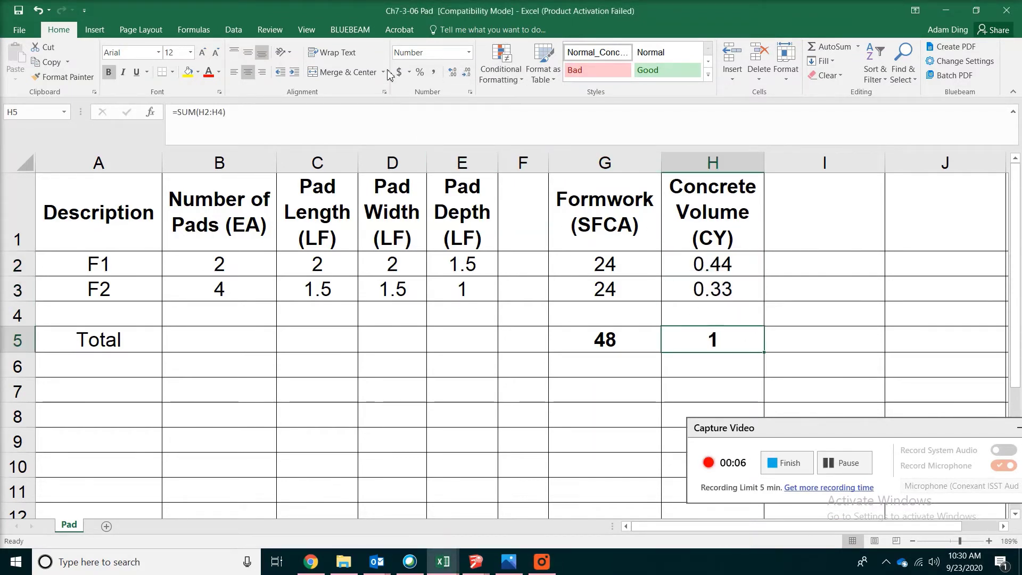
{"action": "left_click", "coordinate": [453, 74]}
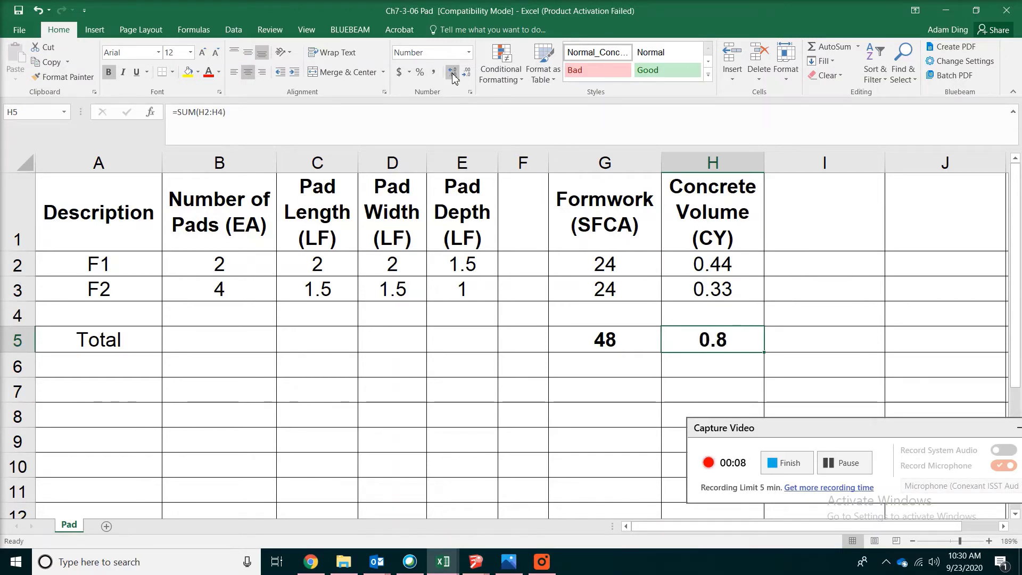
{"action": "left_click", "coordinate": [453, 74]}
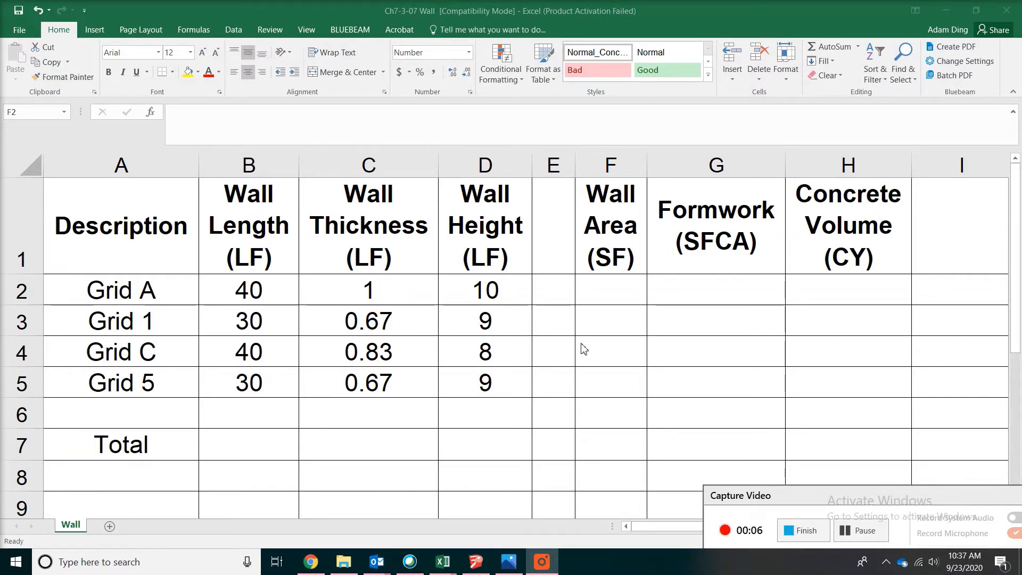
Step: Calculate the Grid A wall area from length and height in F2 with =B2*D2
{"action": "left_click", "coordinate": [607, 286]}
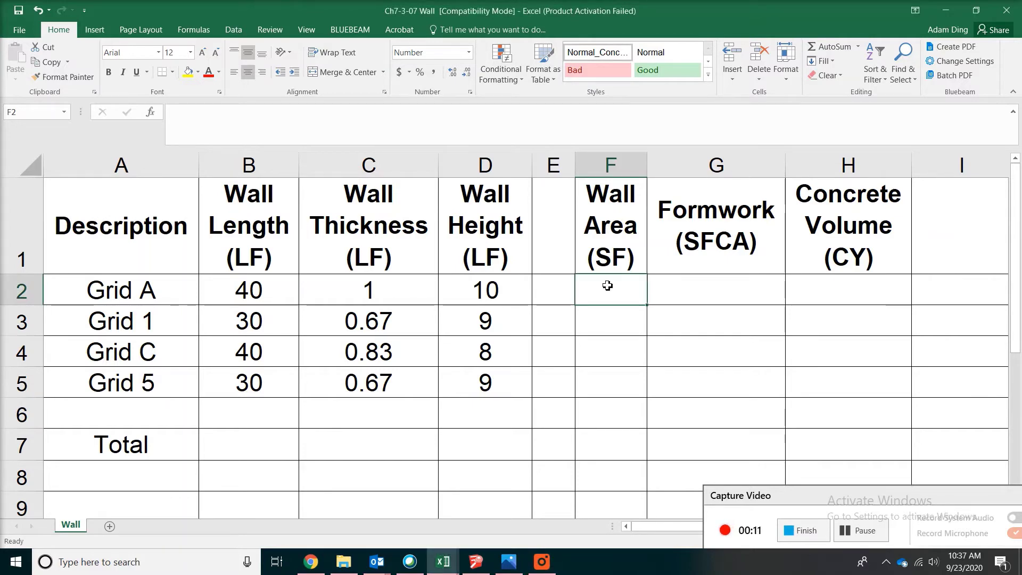
{"action": "left_click", "coordinate": [612, 171]}
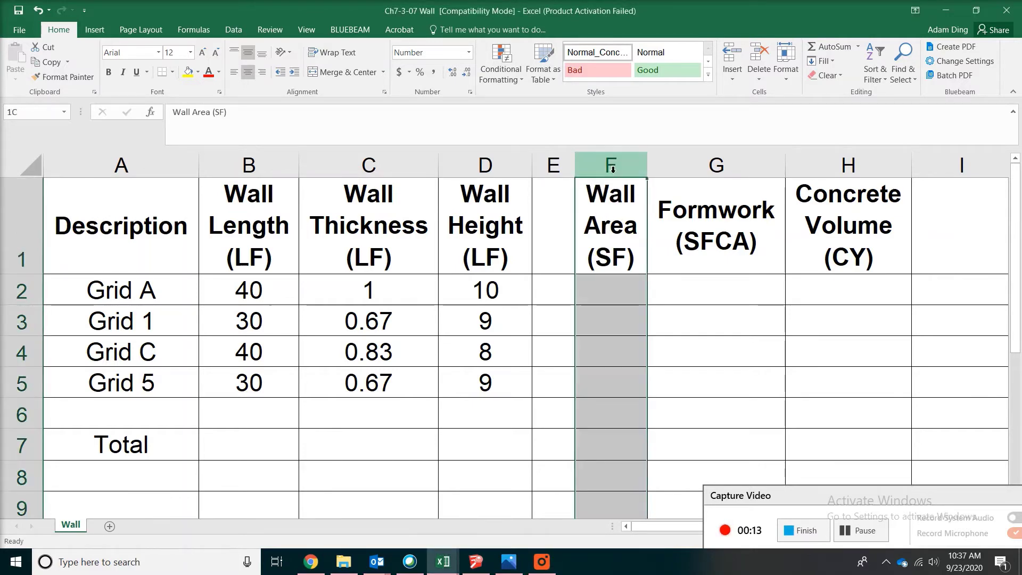
{"action": "left_click", "coordinate": [624, 288]}
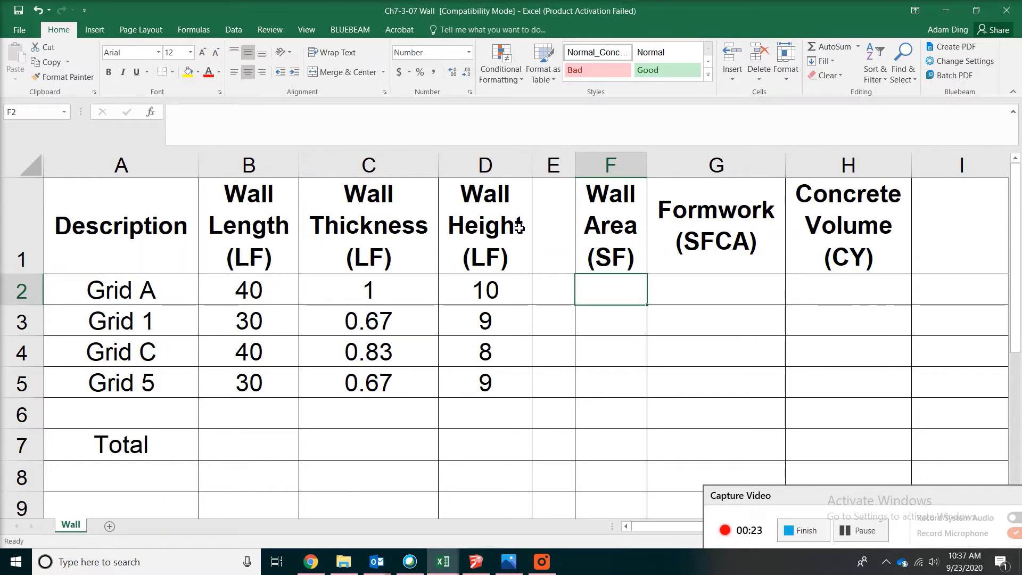
{"action": "left_click", "coordinate": [254, 296]}
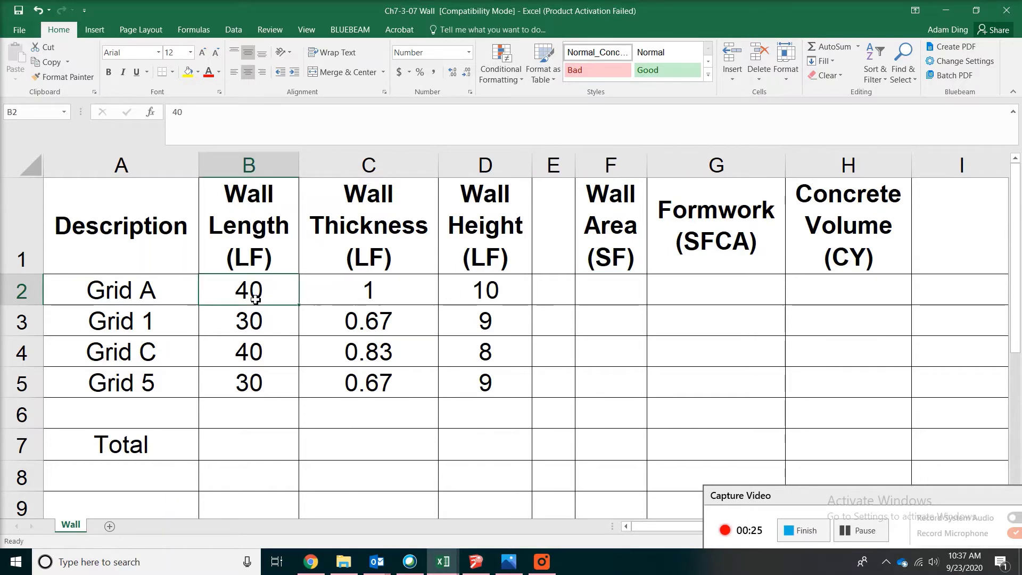
{"action": "left_click", "coordinate": [499, 301]}
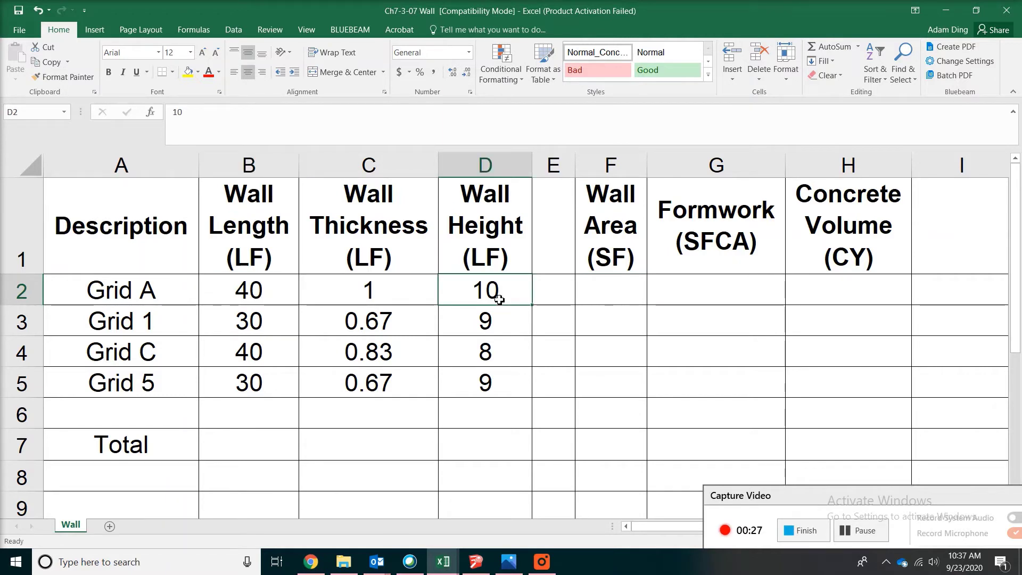
{"action": "left_click", "coordinate": [621, 294]}
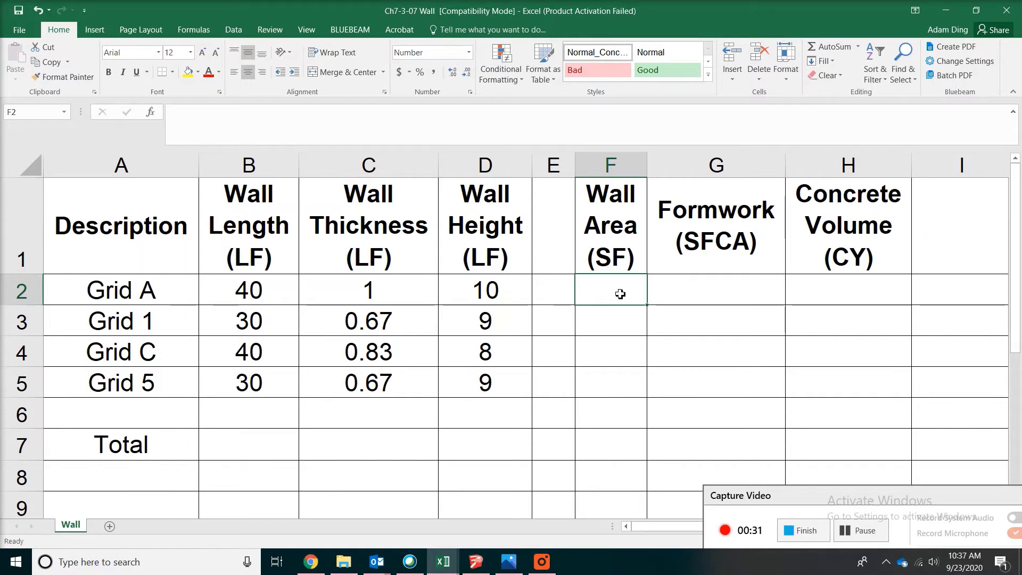
{"action": "type", "text": "="}
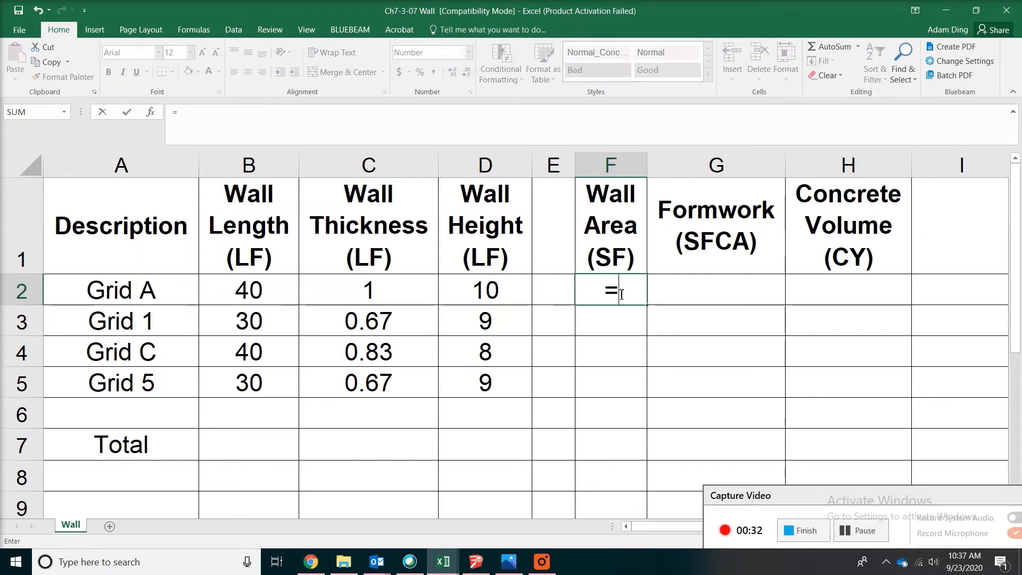
{"action": "left_click", "coordinate": [258, 286]}
{"action": "type", "text": "*"}
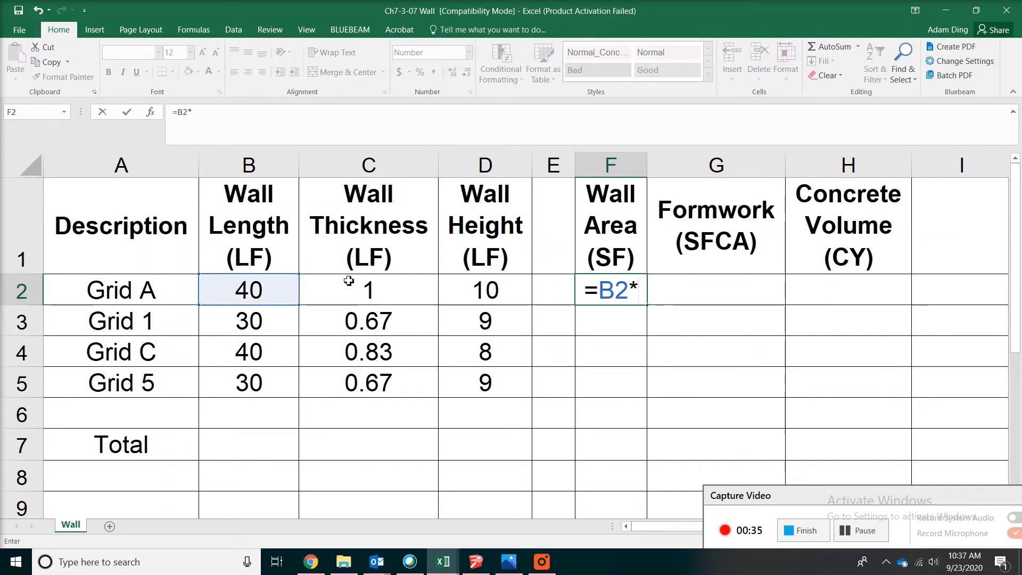
{"action": "left_click", "coordinate": [518, 296]}
{"action": "key", "text": "Return"}
Step: Fill the wall area formula from F2 down to F5 for the remaining walls
{"action": "left_click", "coordinate": [636, 290]}
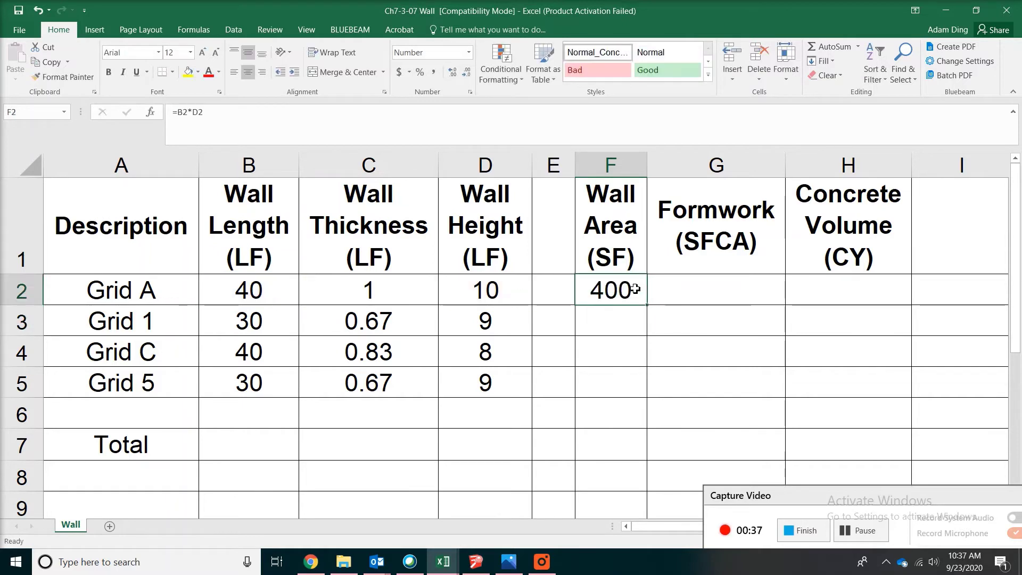
{"action": "left_click_drag", "start_coordinate": [647, 304], "coordinate": [653, 401]}
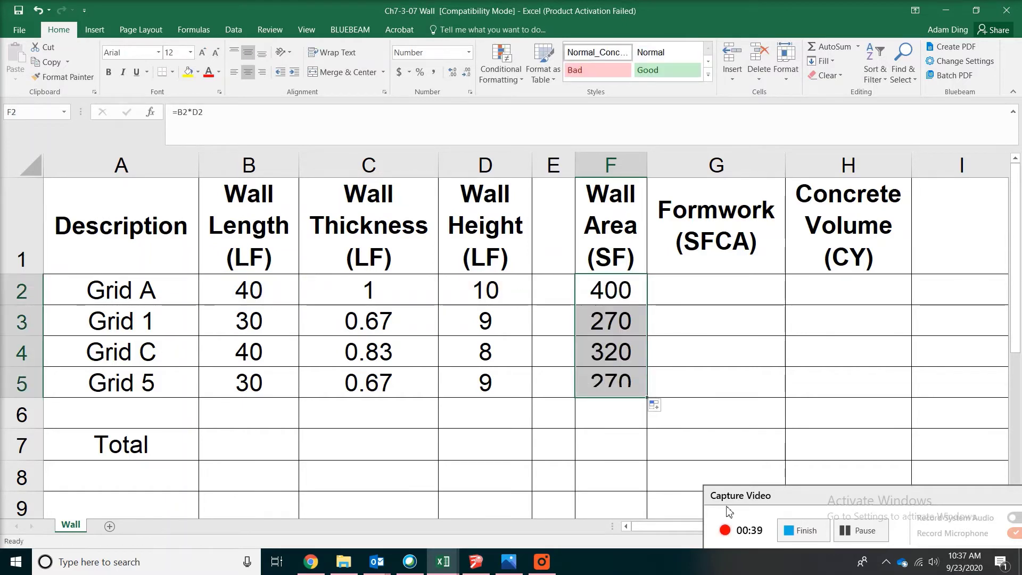
{"action": "left_click", "coordinate": [861, 527]}
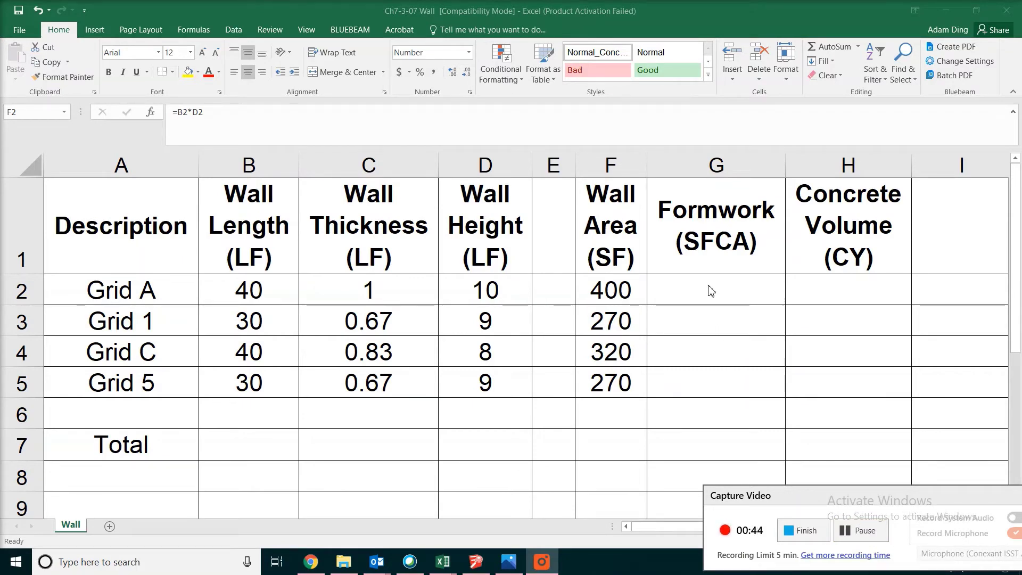
Step: Switch to the Strip Footing & Wall model in SketchUp Viewer and examine the wall's two long faces and its ends
{"action": "left_click", "coordinate": [476, 562]}
{"action": "left_click_drag", "start_coordinate": [529, 254], "coordinate": [401, 190]}
{"action": "left_click_drag", "start_coordinate": [292, 173], "coordinate": [345, 169]}
{"action": "left_click_drag", "start_coordinate": [415, 219], "coordinate": [481, 197]}
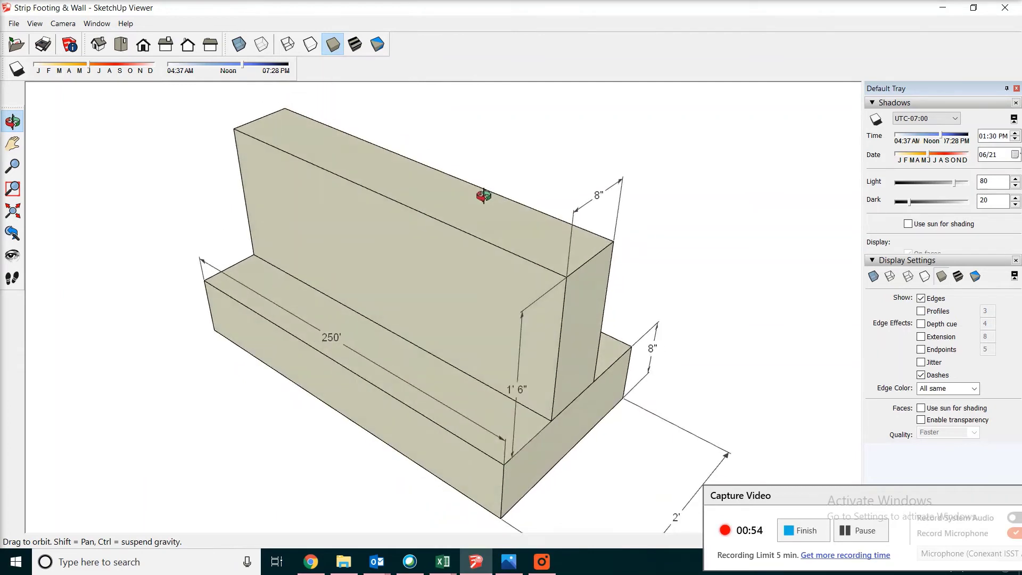
{"action": "left_click_drag", "start_coordinate": [497, 263], "coordinate": [399, 253]}
{"action": "left_click_drag", "start_coordinate": [566, 253], "coordinate": [188, 231]}
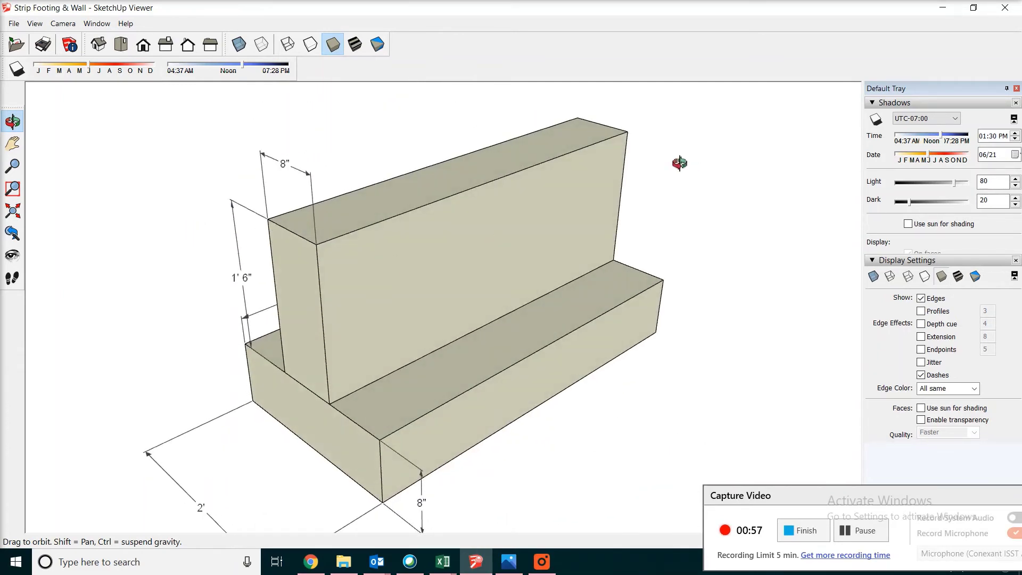
{"action": "left_click_drag", "start_coordinate": [423, 308], "coordinate": [623, 254]}
{"action": "left_click_drag", "start_coordinate": [436, 291], "coordinate": [570, 334]}
{"action": "left_click_drag", "start_coordinate": [601, 382], "coordinate": [192, 288]}
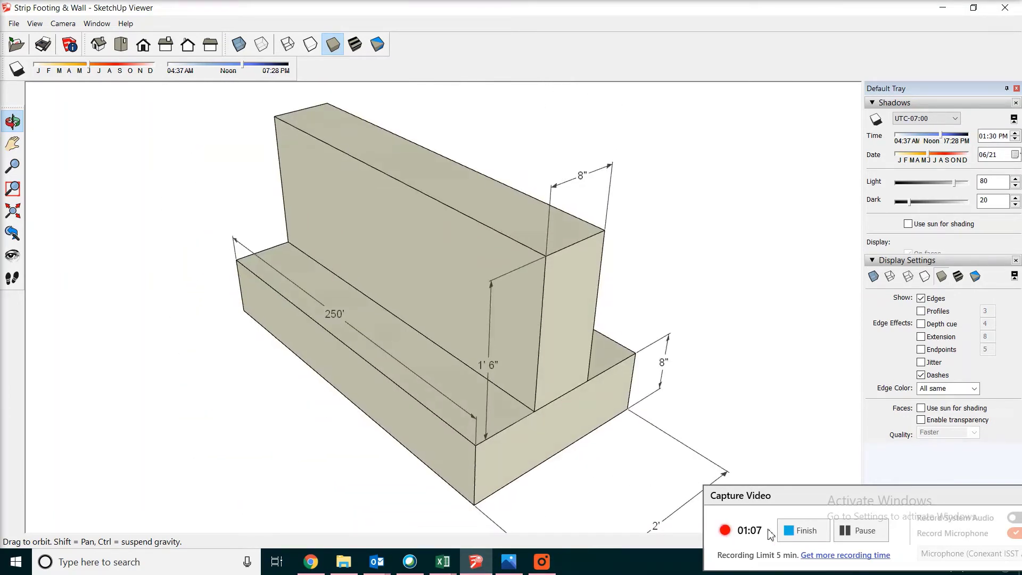
{"action": "left_click", "coordinate": [858, 530]}
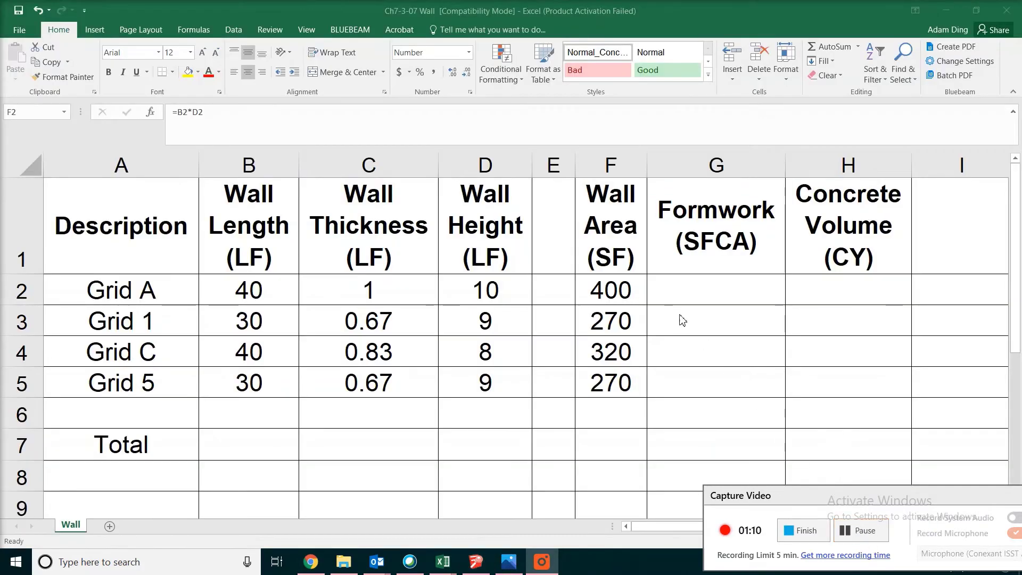
Step: Back in Excel, calculate the formwork for both long faces of the Grid A wall in G2 with =F2*2
{"action": "left_click", "coordinate": [711, 291]}
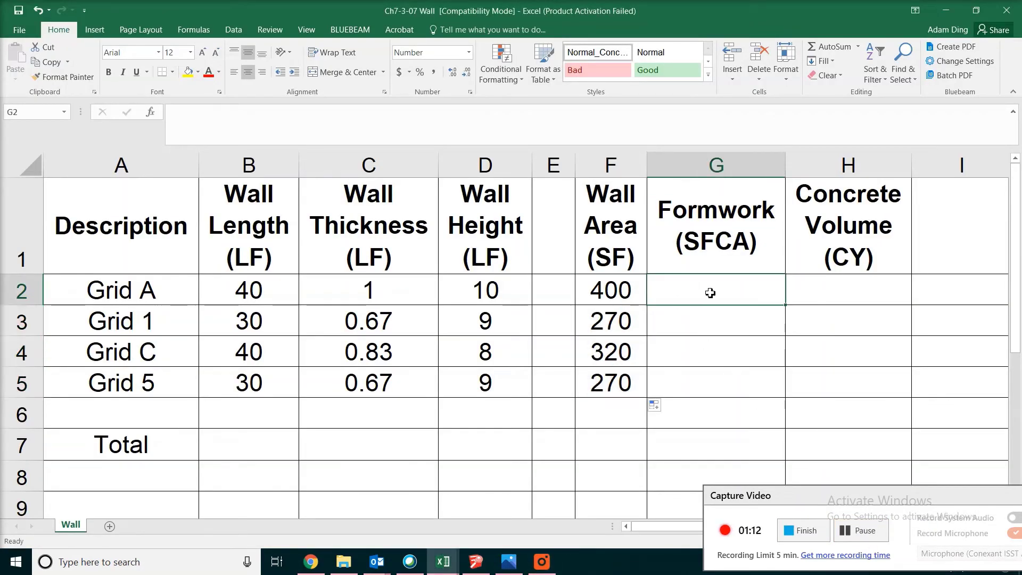
{"action": "type", "text": "="}
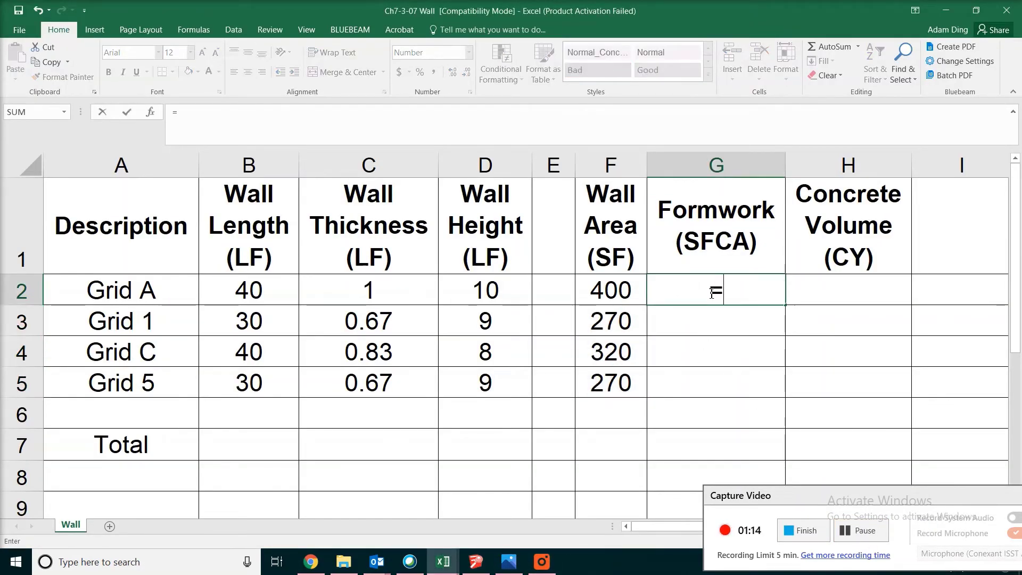
{"action": "left_click", "coordinate": [624, 294]}
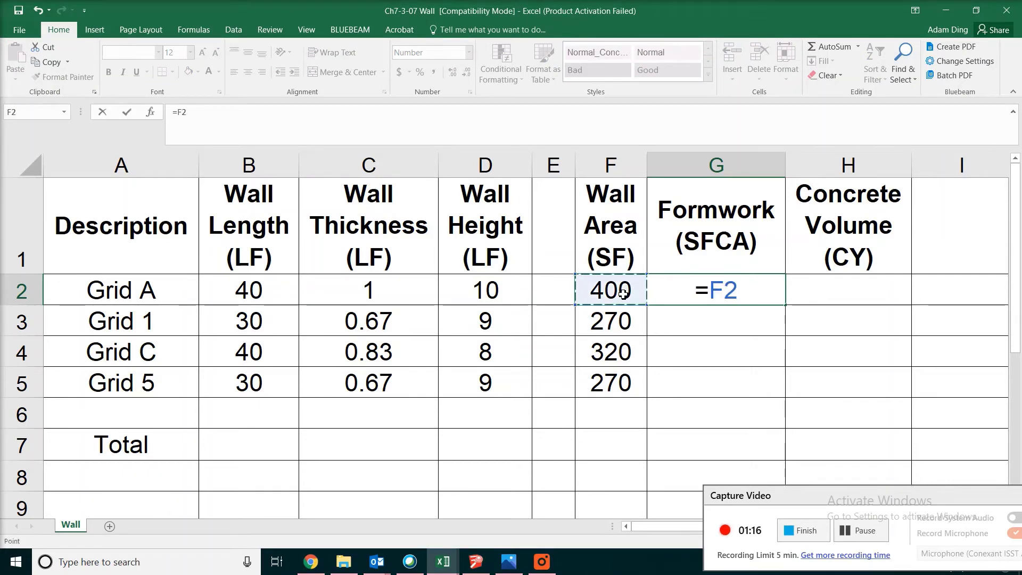
{"action": "type", "text": "*2"}
{"action": "key", "text": "Return"}
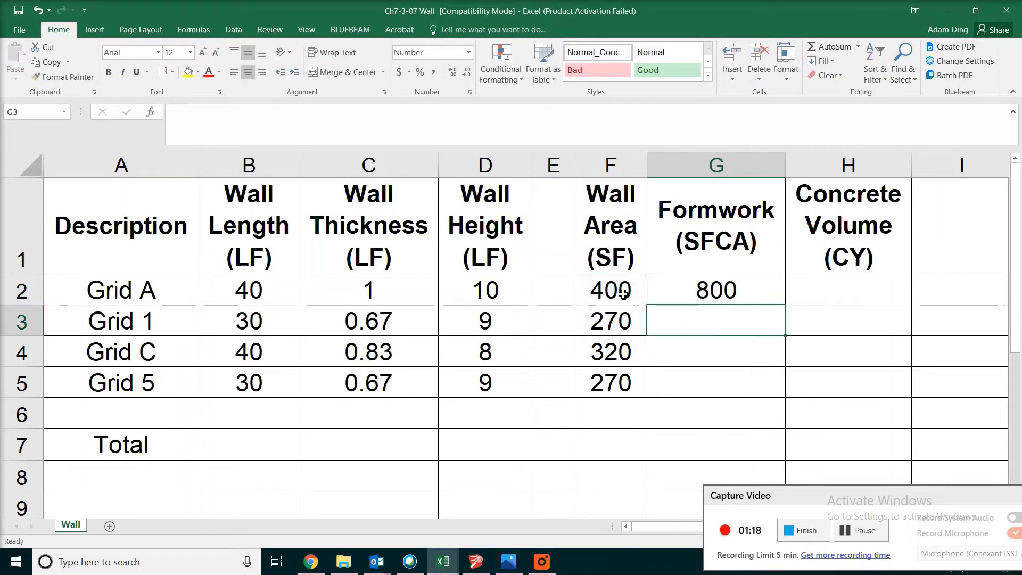
Step: Add the two wall ends to the formwork formula in G2, making it =F2*2+2*C2*D2, and fill it down to G5
{"action": "left_click", "coordinate": [707, 294]}
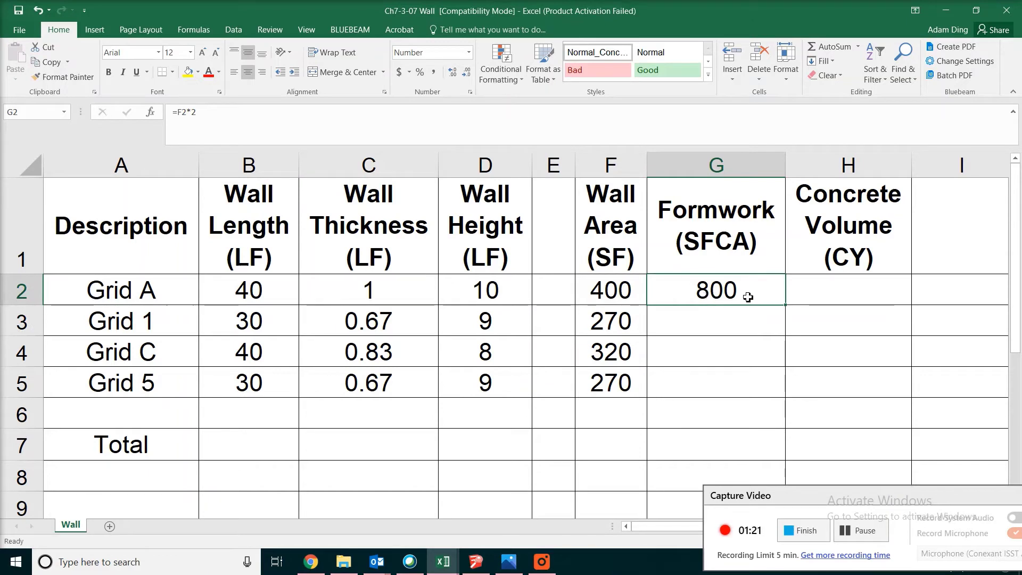
{"action": "double_click", "coordinate": [748, 297]}
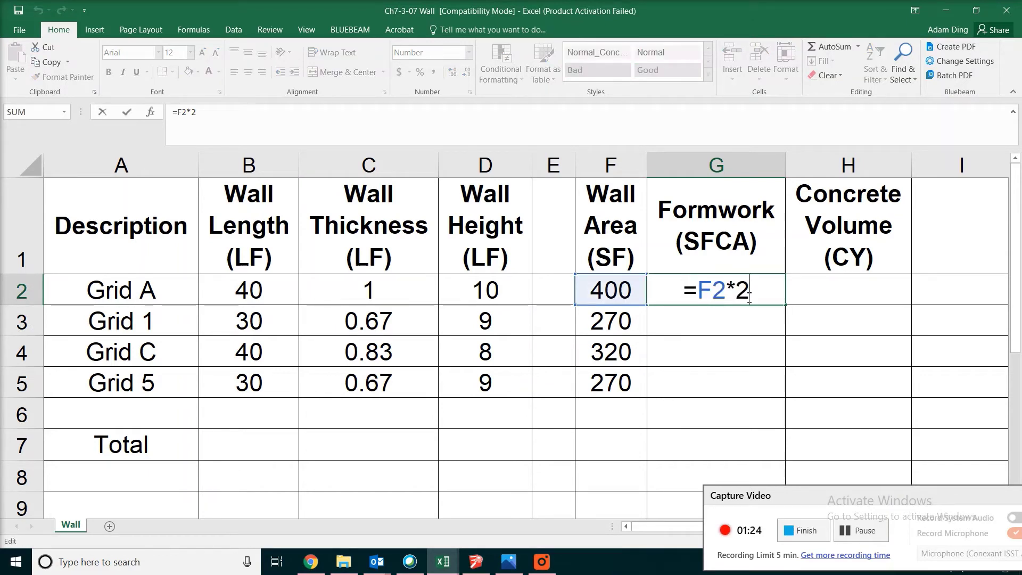
{"action": "type", "text": "+2*"}
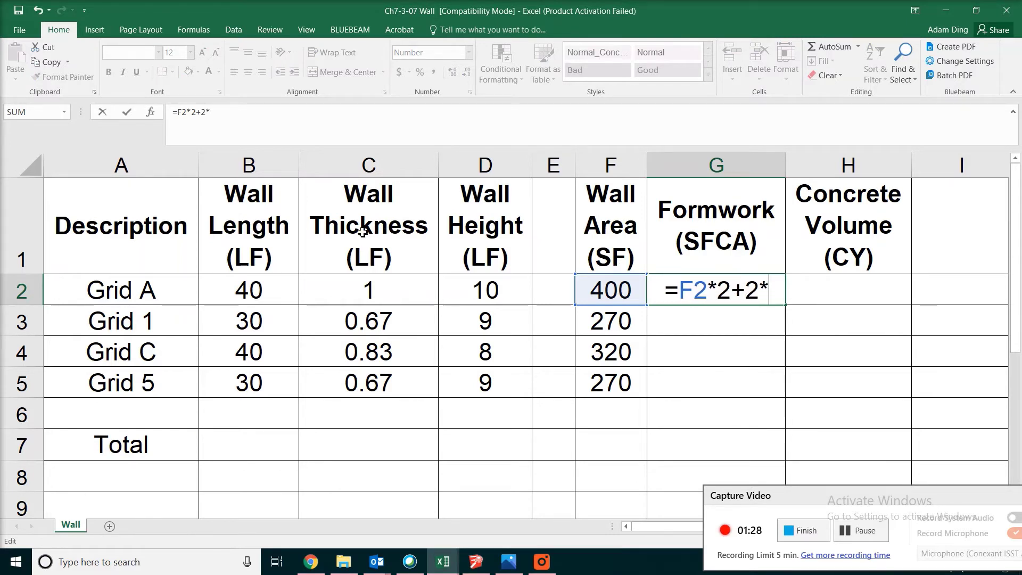
{"action": "left_click", "coordinate": [375, 277]}
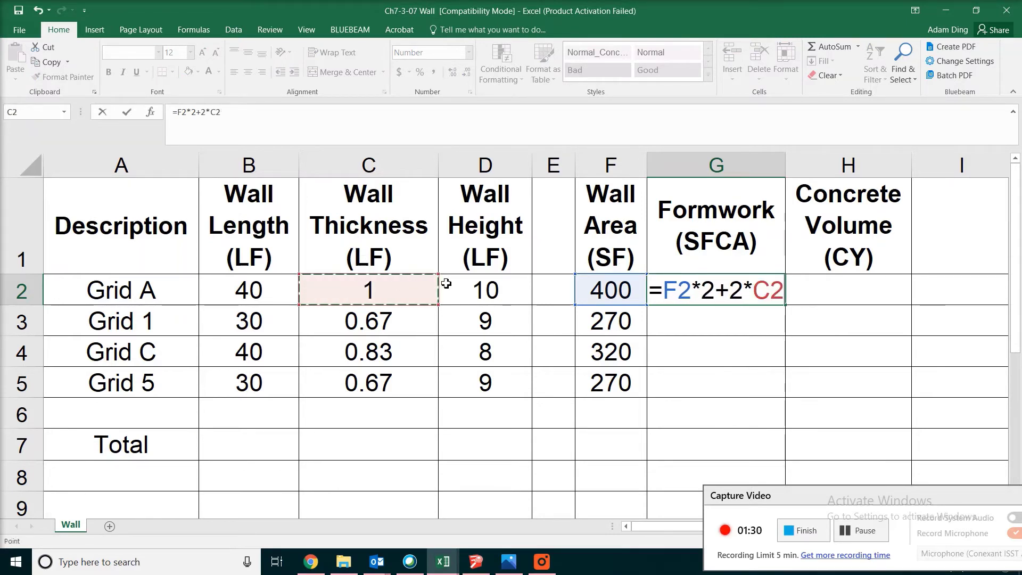
{"action": "type", "text": "*"}
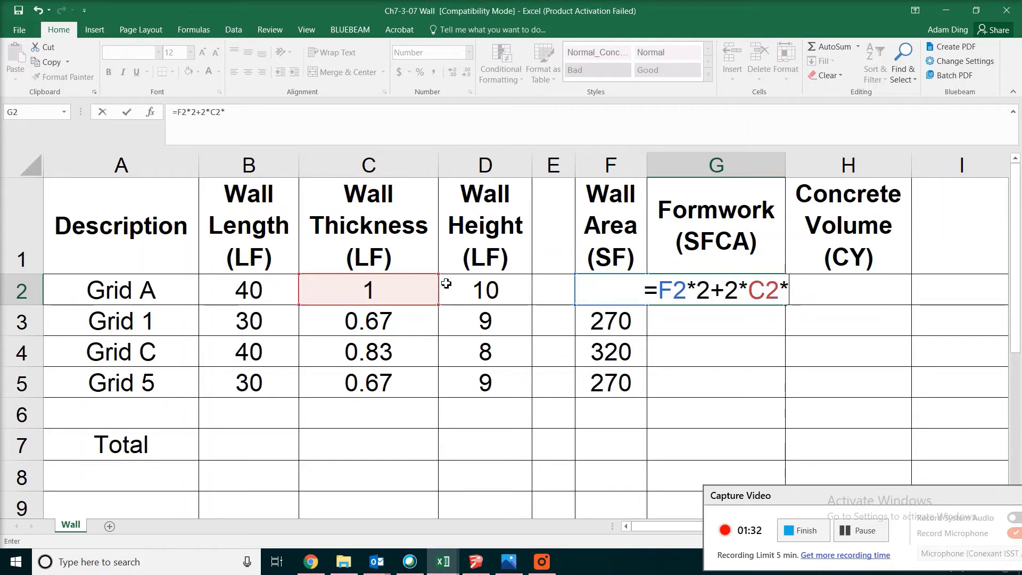
{"action": "left_click", "coordinate": [468, 291]}
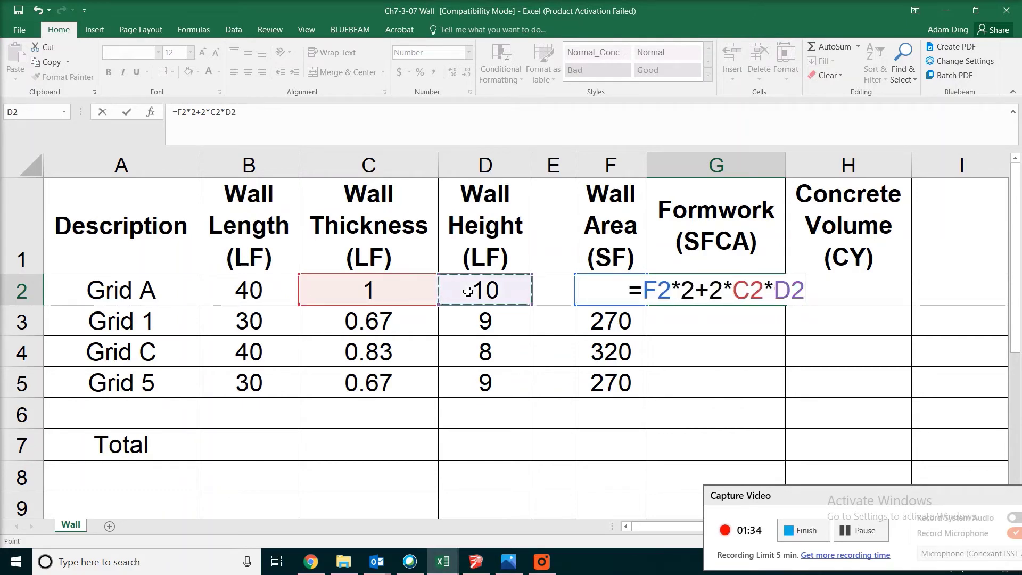
{"action": "key", "text": "Return"}
{"action": "left_click", "coordinate": [698, 293]}
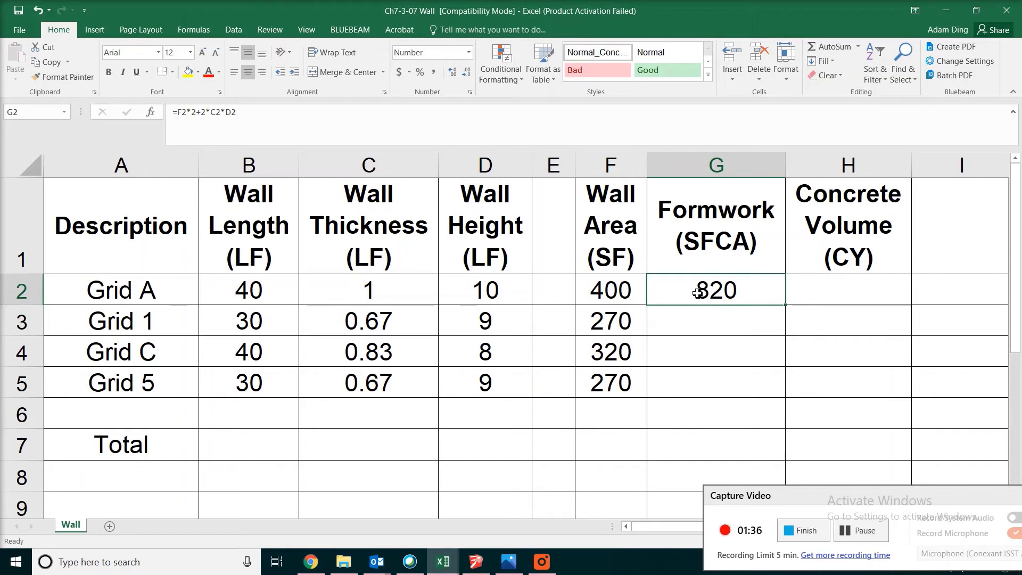
{"action": "left_click_drag", "start_coordinate": [784, 305], "coordinate": [744, 418]}
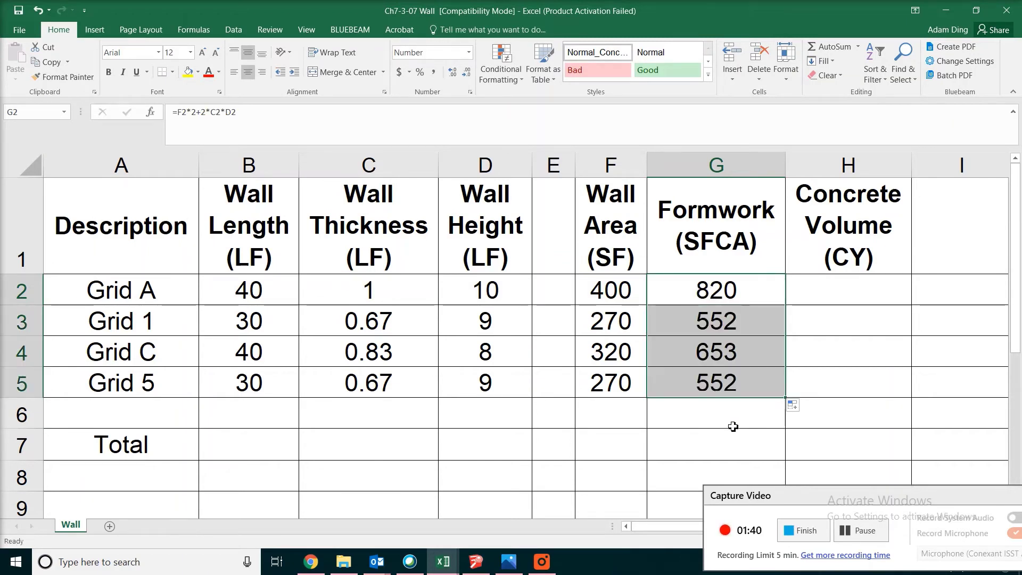
Step: Calculate the Grid A concrete volume in cubic yards in H2 with =F2*C2/27 and fill the formula down to H5
{"action": "left_click", "coordinate": [818, 292]}
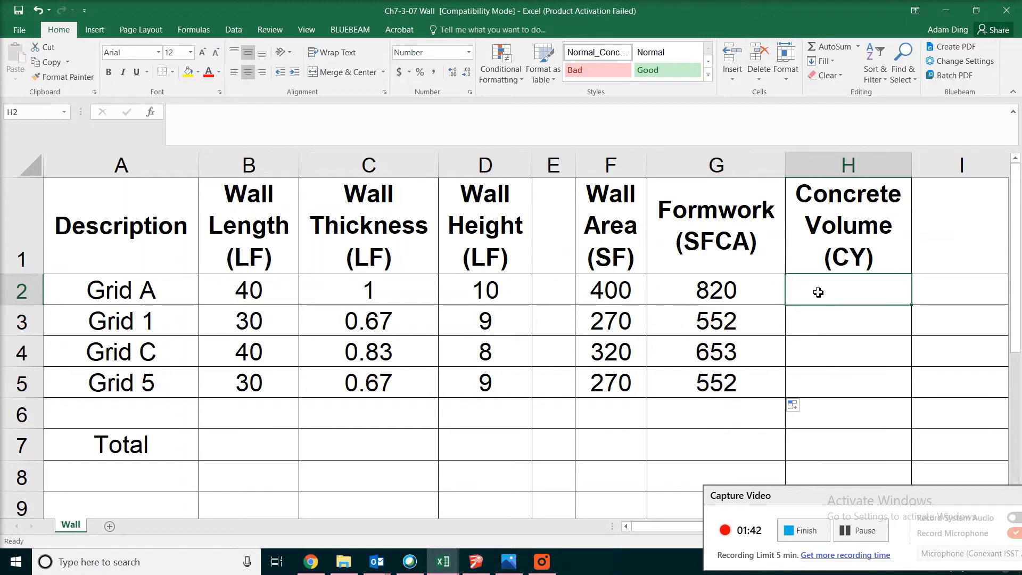
{"action": "type", "text": "="}
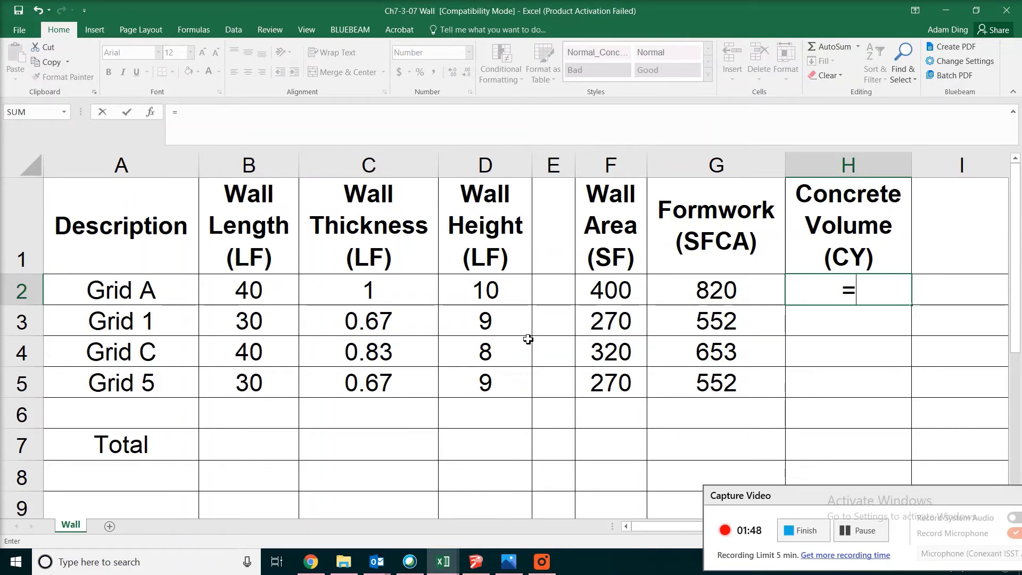
{"action": "left_click", "coordinate": [609, 287]}
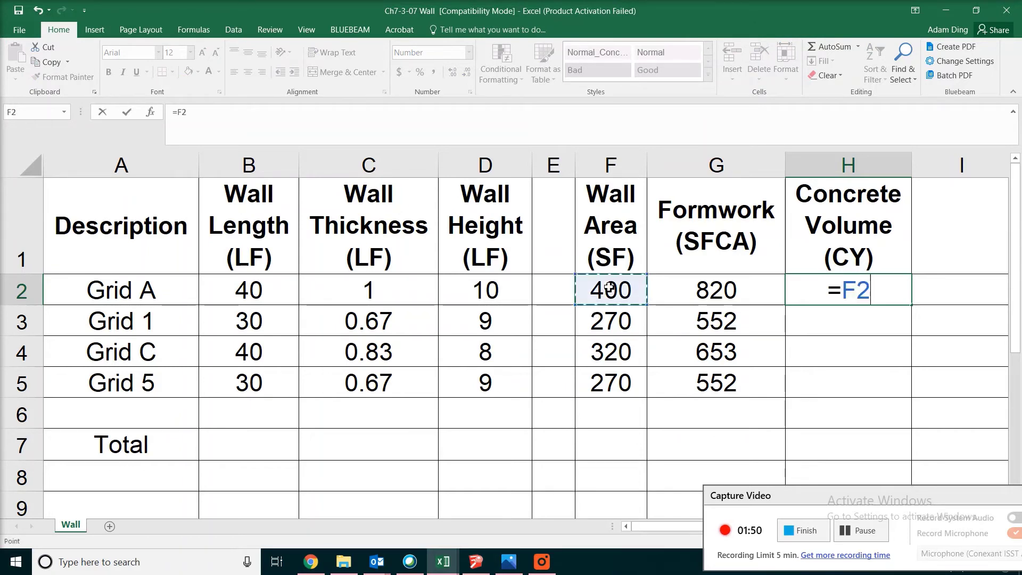
{"action": "type", "text": "*"}
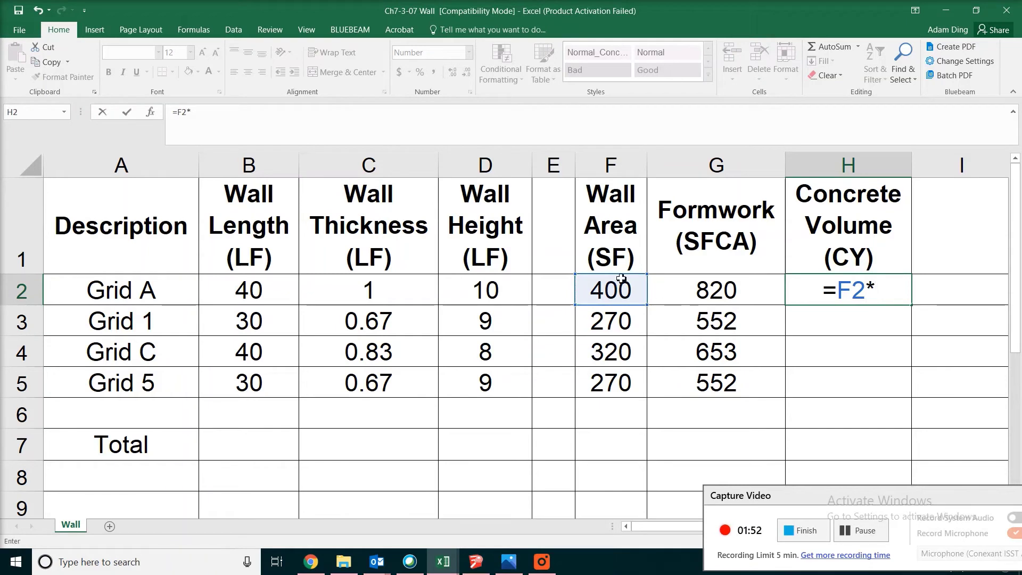
{"action": "left_click", "coordinate": [371, 290]}
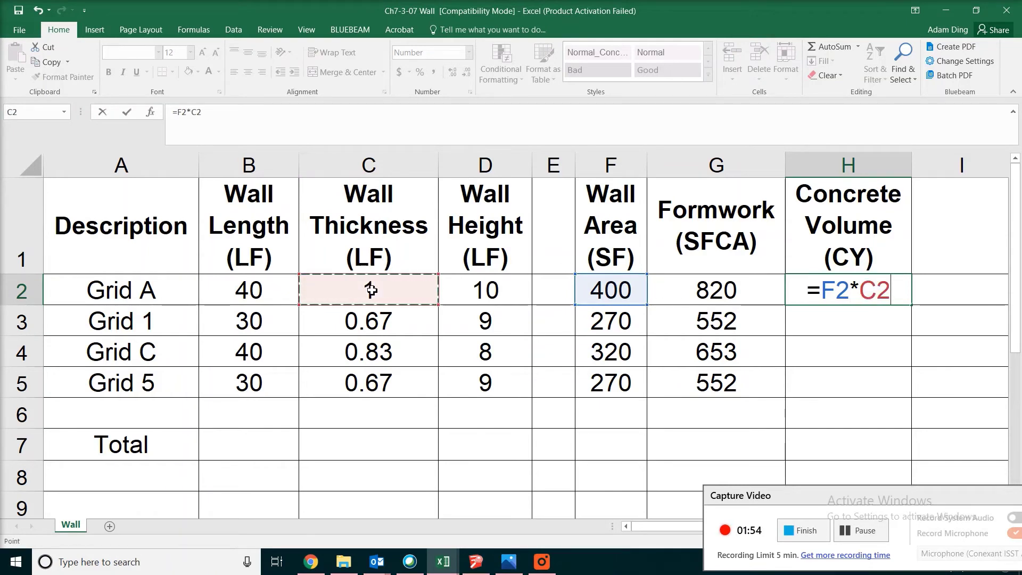
{"action": "type", "text": "/27"}
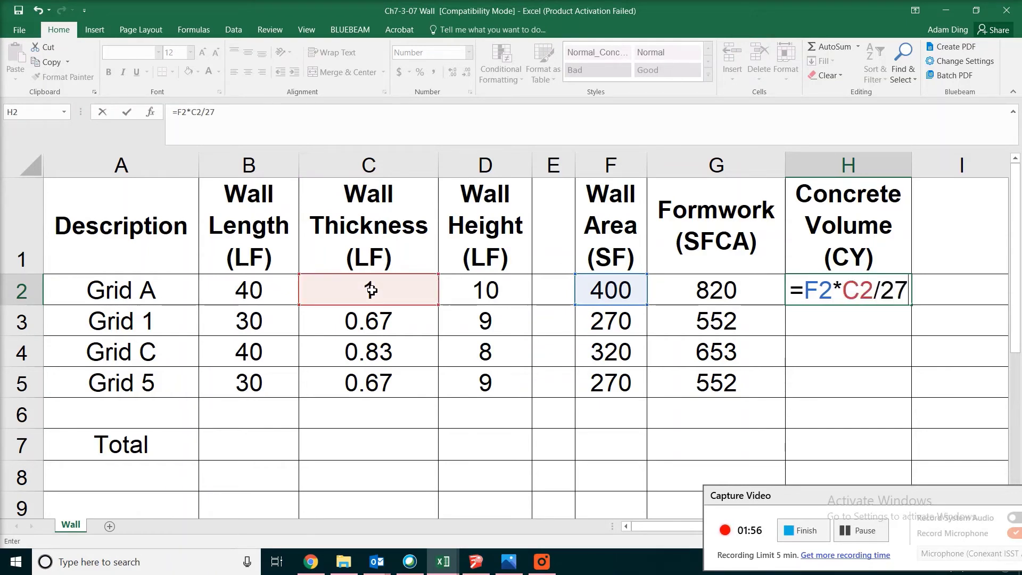
{"action": "key", "text": "Return"}
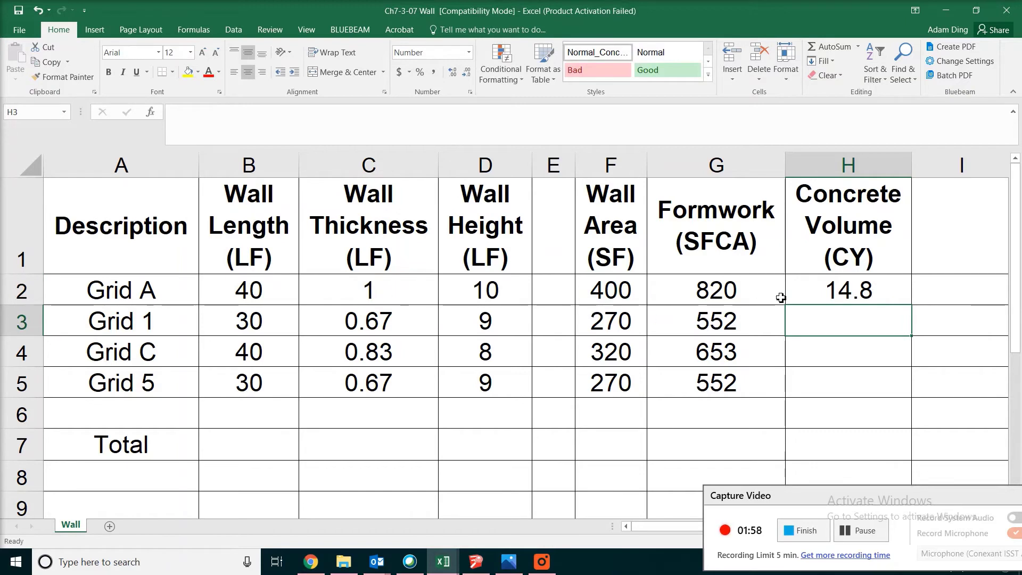
{"action": "left_click", "coordinate": [794, 292]}
{"action": "left_click_drag", "start_coordinate": [911, 305], "coordinate": [908, 396]}
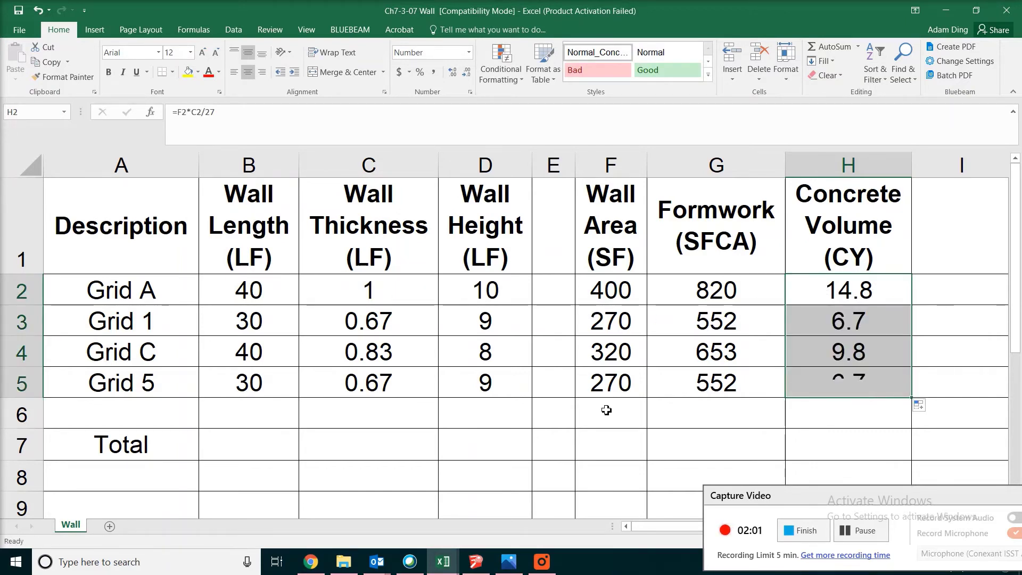
Step: Total the wall area in F7 with AutoSum and fill the total across to the formwork and concrete volume columns, through H7
{"action": "left_click", "coordinate": [603, 448]}
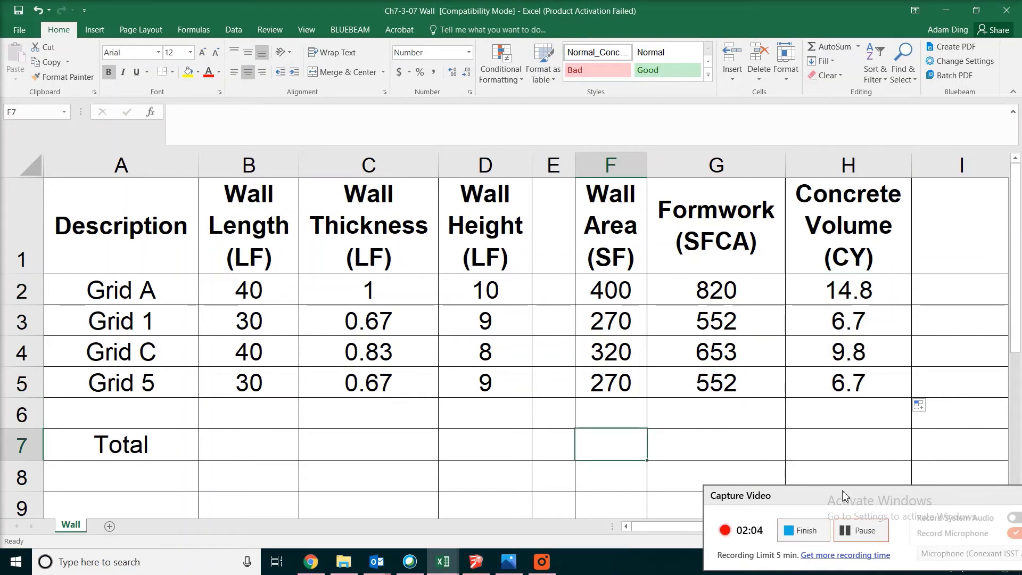
{"action": "left_click", "coordinate": [832, 47]}
{"action": "key", "text": "Return"}
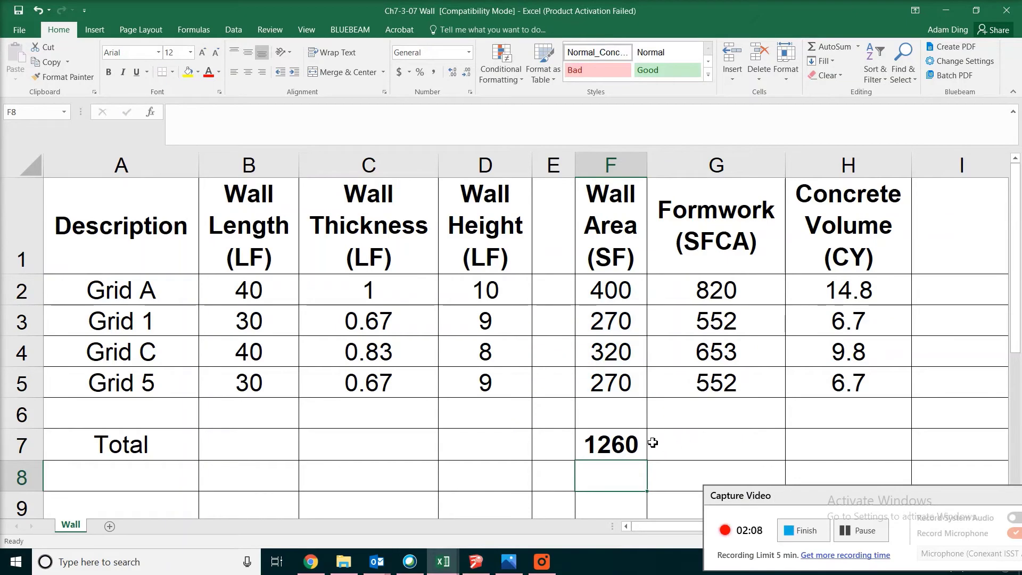
{"action": "key", "text": "Up"}
{"action": "mouse_move", "coordinate": [650, 462]}
{"action": "left_mouse_down"}
{"action": "mouse_move", "coordinate": [818, 472]}
{"action": "mouse_move", "coordinate": [873, 446]}
{"action": "left_mouse_up"}
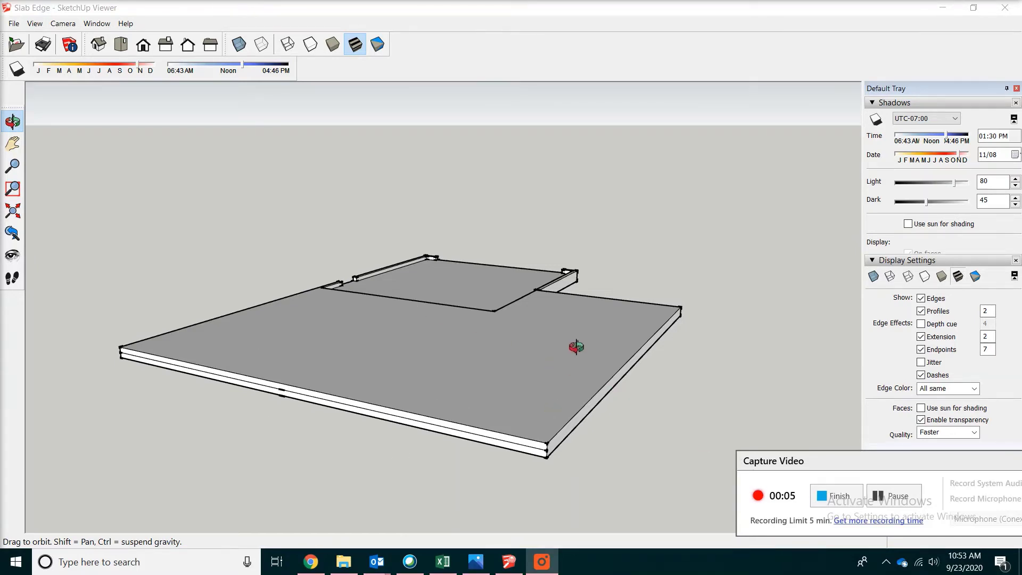
Step: In the Slab Edge model in SketchUp Viewer, examine the slab's outer edges from all sides, including the raised corner section
{"action": "left_click_drag", "start_coordinate": [673, 404], "coordinate": [718, 408]}
{"action": "left_click_drag", "start_coordinate": [436, 424], "coordinate": [594, 470]}
{"action": "left_click_drag", "start_coordinate": [506, 470], "coordinate": [593, 463]}
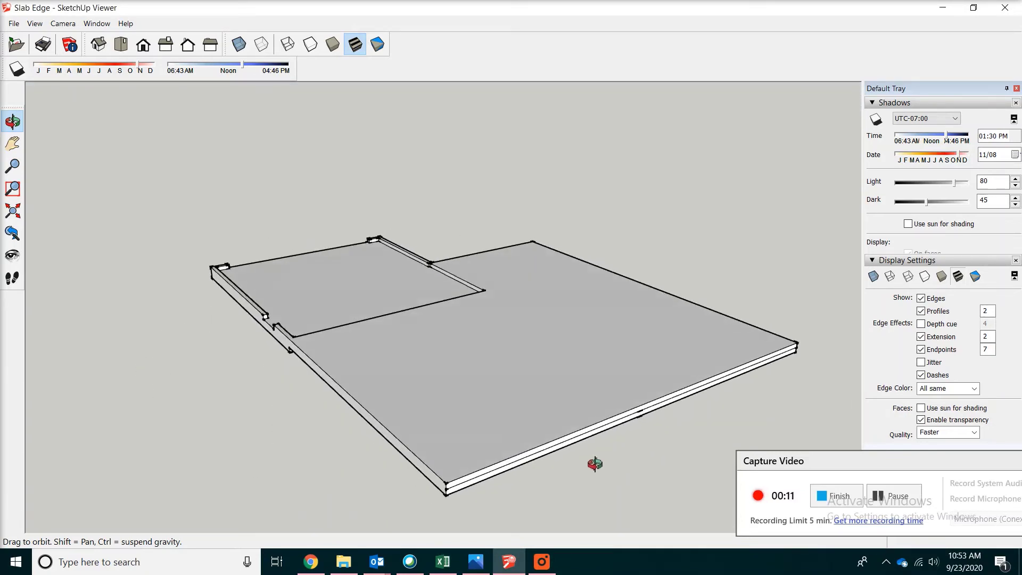
{"action": "left_click_drag", "start_coordinate": [388, 465], "coordinate": [486, 447]}
{"action": "left_click_drag", "start_coordinate": [388, 410], "coordinate": [297, 413]}
{"action": "left_click_drag", "start_coordinate": [434, 423], "coordinate": [356, 429]}
{"action": "left_click_drag", "start_coordinate": [481, 454], "coordinate": [401, 449]}
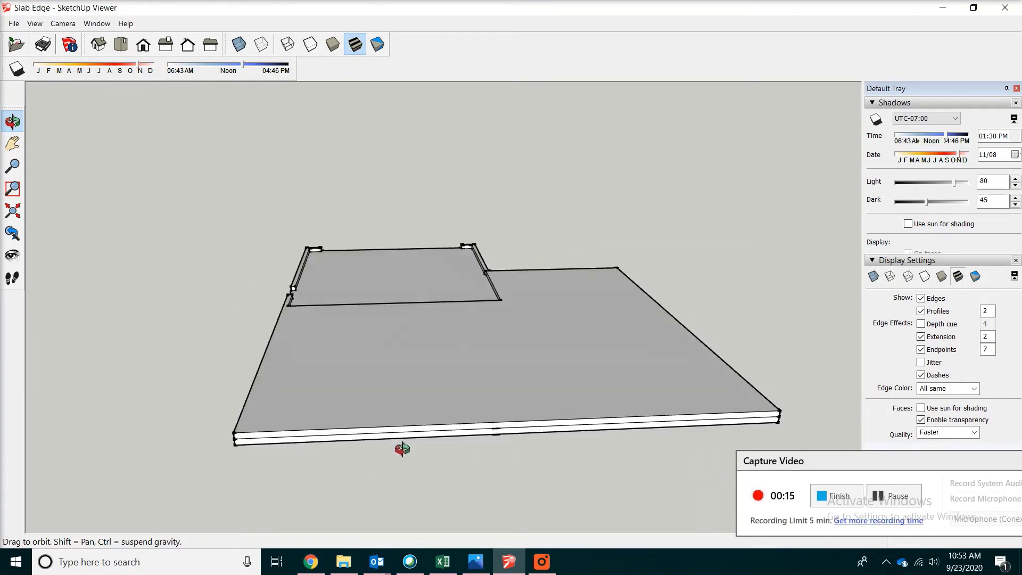
{"action": "left_click_drag", "start_coordinate": [505, 456], "coordinate": [394, 452]}
{"action": "left_click_drag", "start_coordinate": [546, 451], "coordinate": [435, 466]}
{"action": "left_click_drag", "start_coordinate": [556, 466], "coordinate": [411, 458]}
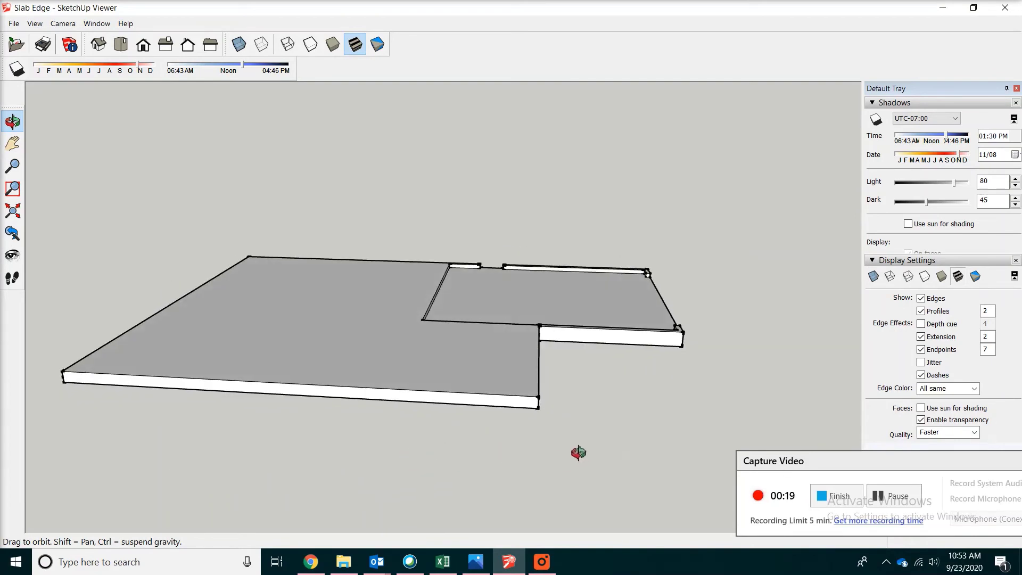
{"action": "left_click_drag", "start_coordinate": [577, 450], "coordinate": [440, 449]}
{"action": "left_click_drag", "start_coordinate": [553, 420], "coordinate": [335, 428]}
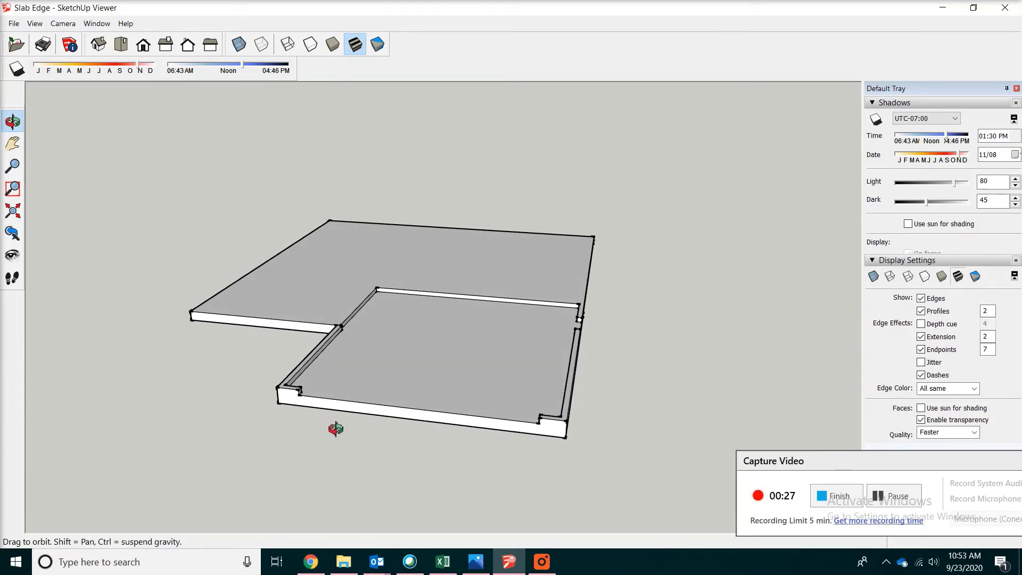
{"action": "left_click_drag", "start_coordinate": [224, 394], "coordinate": [486, 416]}
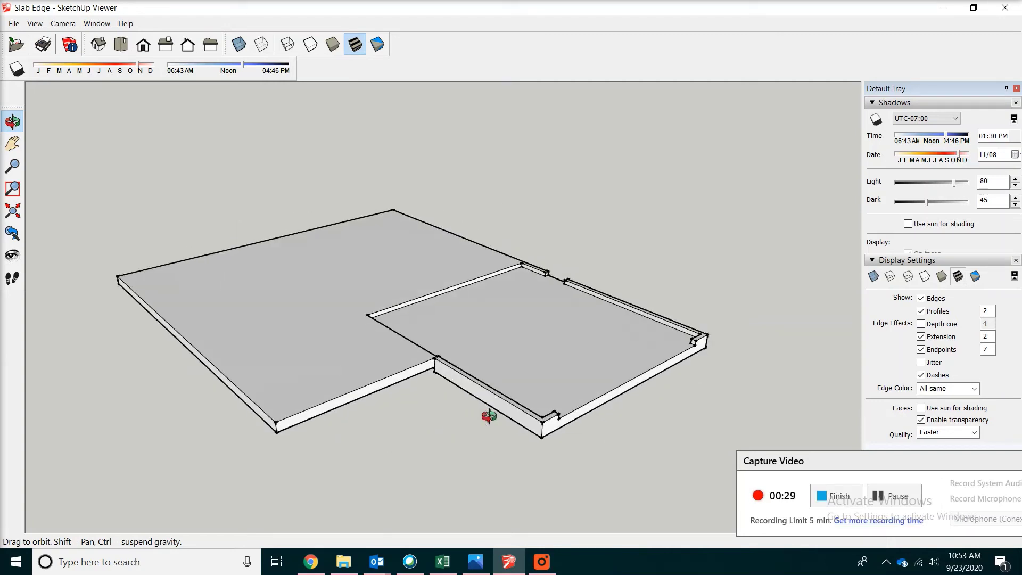
{"action": "left_click_drag", "start_coordinate": [422, 427], "coordinate": [564, 409]}
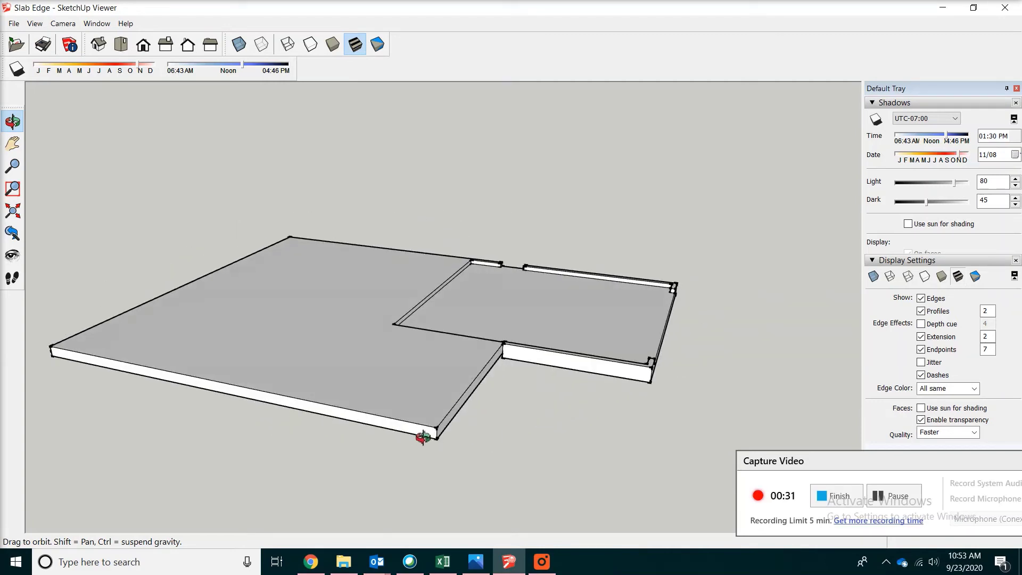
{"action": "left_click_drag", "start_coordinate": [365, 426], "coordinate": [399, 454]}
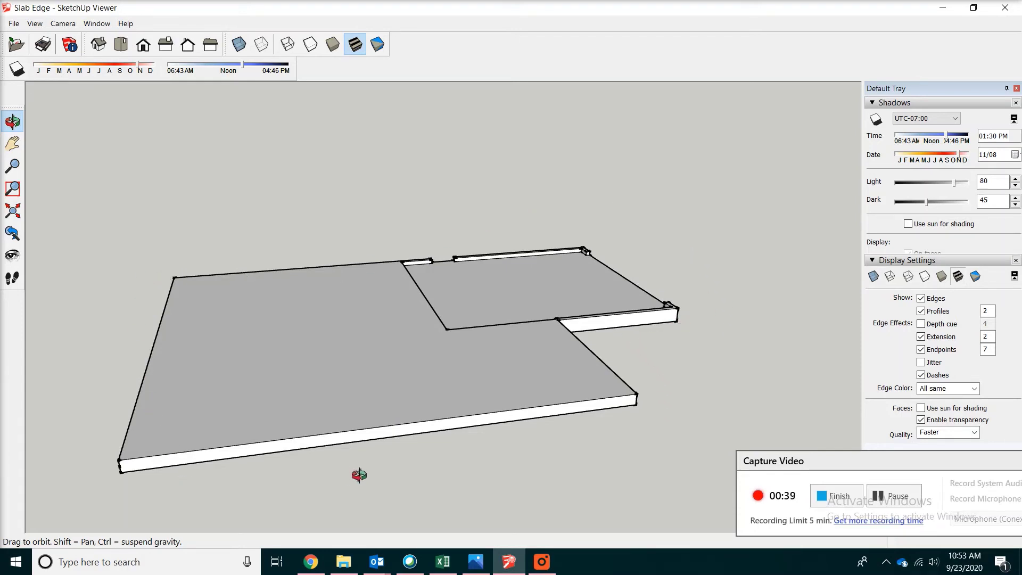
{"action": "left_click_drag", "start_coordinate": [342, 472], "coordinate": [545, 440]}
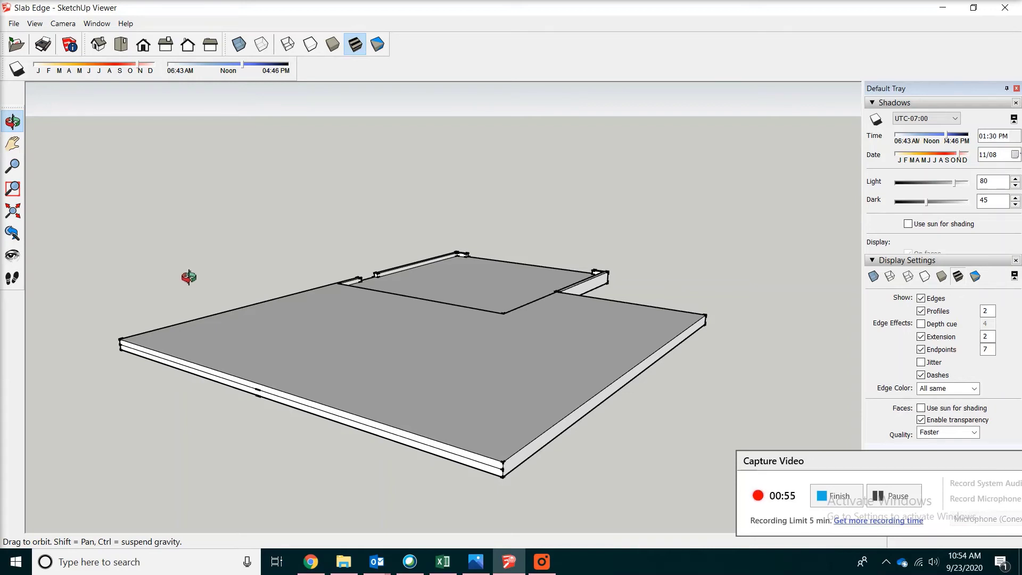
{"action": "left_click_drag", "start_coordinate": [628, 338], "coordinate": [543, 359]}
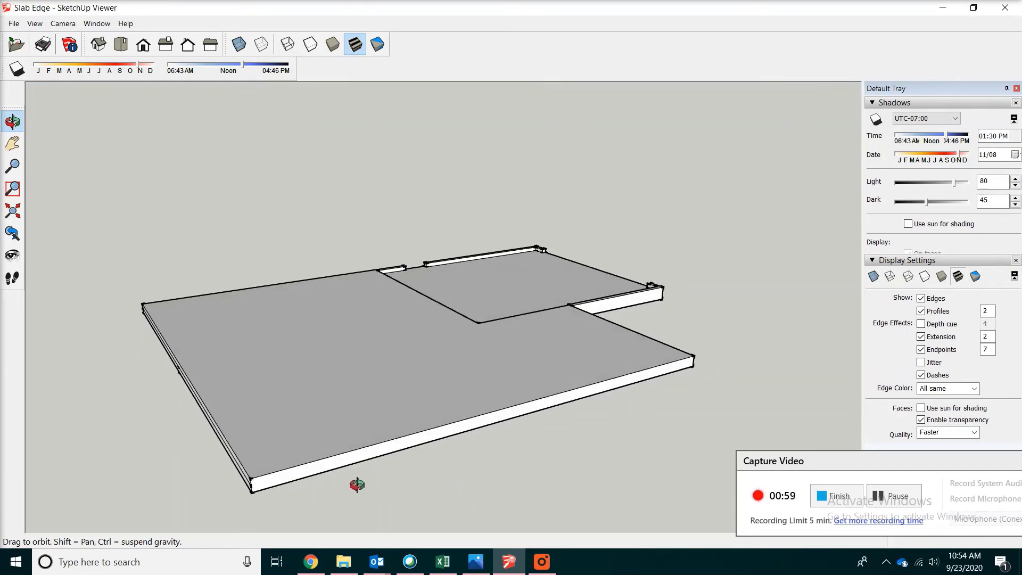
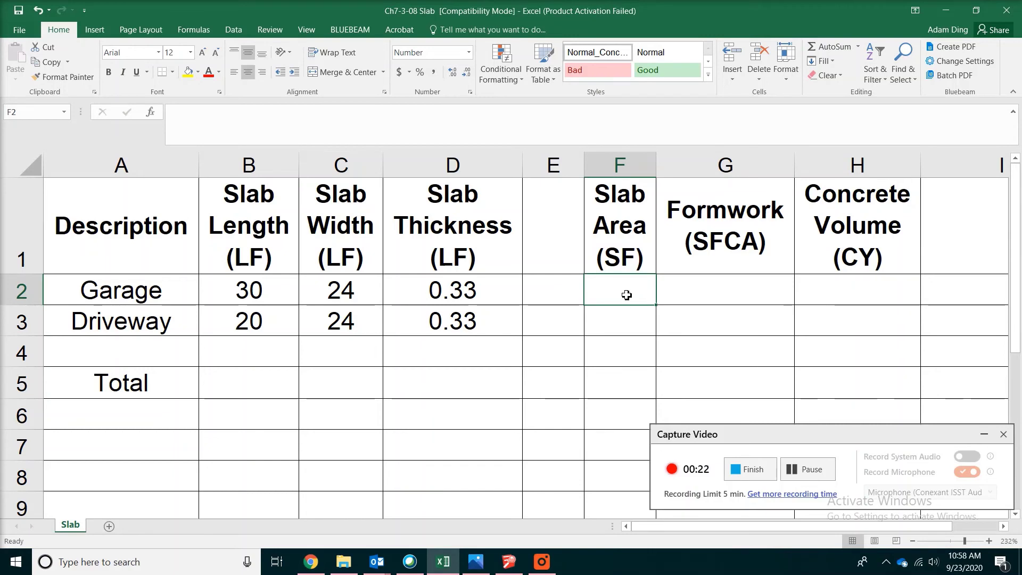
Step: In the Excel Slab sheet, calculate the Garage slab area in F2 with =B2*C2
{"action": "type", "text": "="}
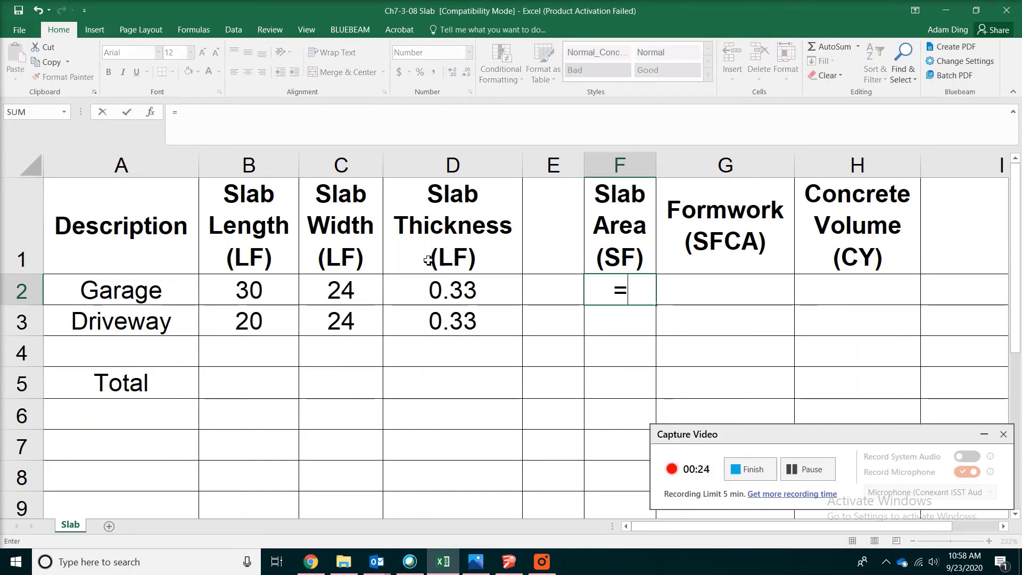
{"action": "left_click", "coordinate": [247, 290]}
{"action": "type", "text": "*"}
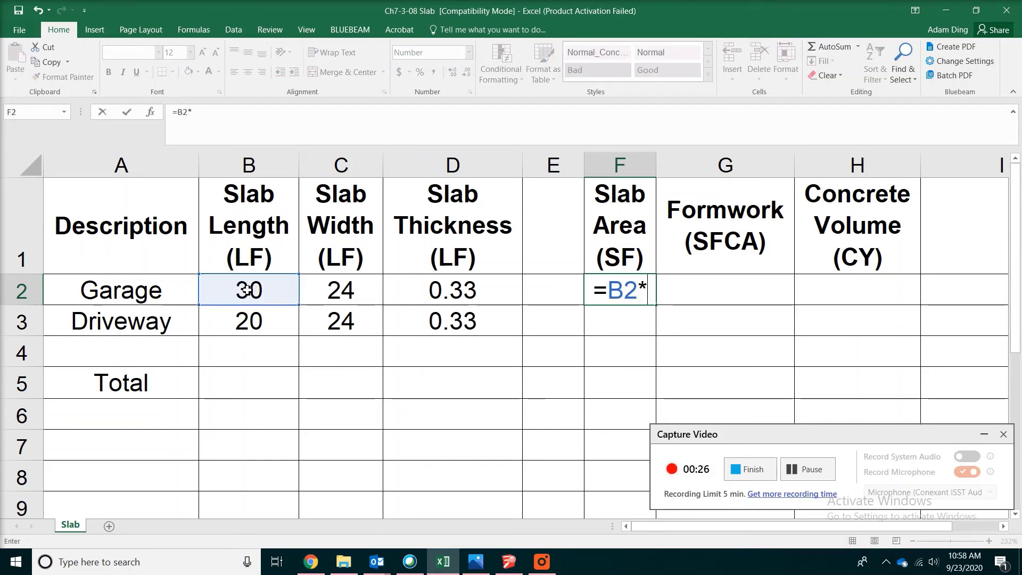
{"action": "left_click", "coordinate": [358, 293]}
{"action": "key", "text": "Return"}
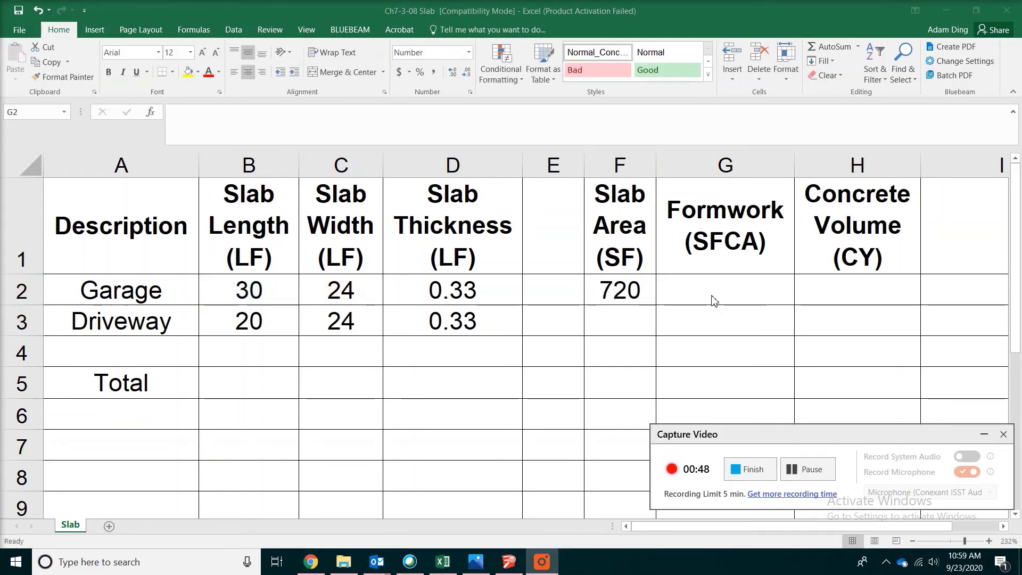
Step: Calculate the Garage slab's perimeter edge formwork in G2 with =2*(B2+C2)*D2
{"action": "left_click", "coordinate": [713, 294]}
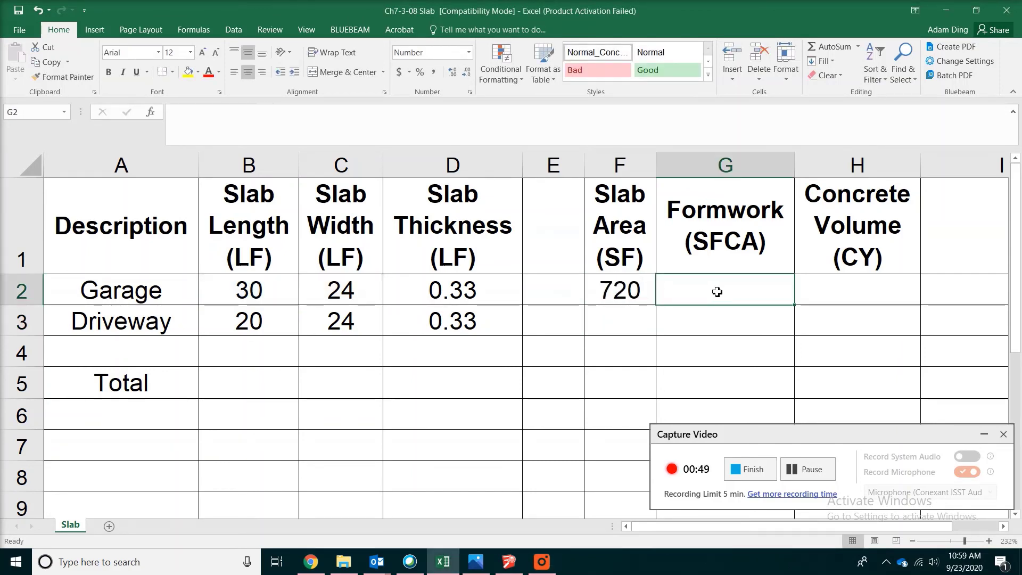
{"action": "type", "text": "="}
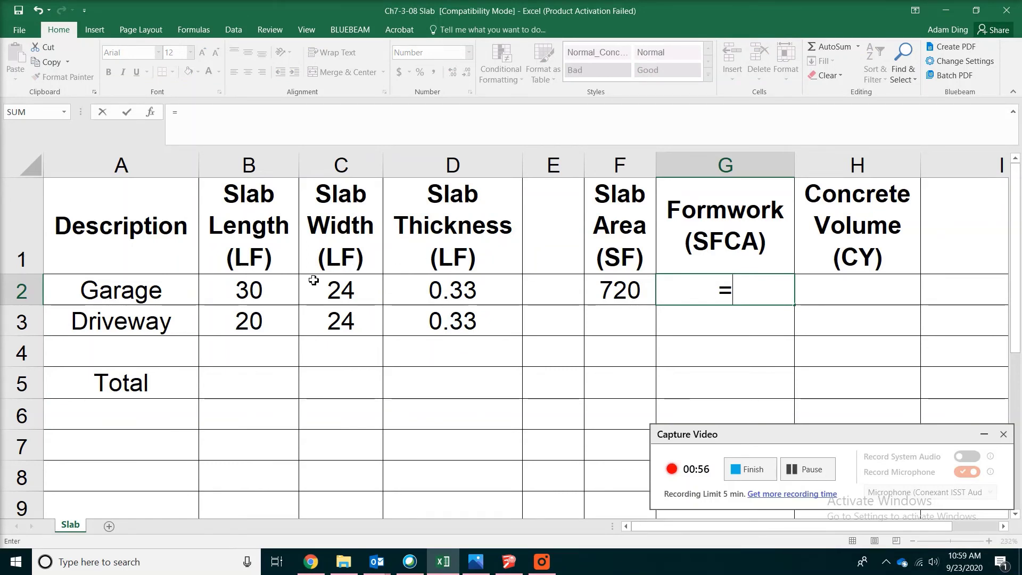
{"action": "type", "text": "2*"}
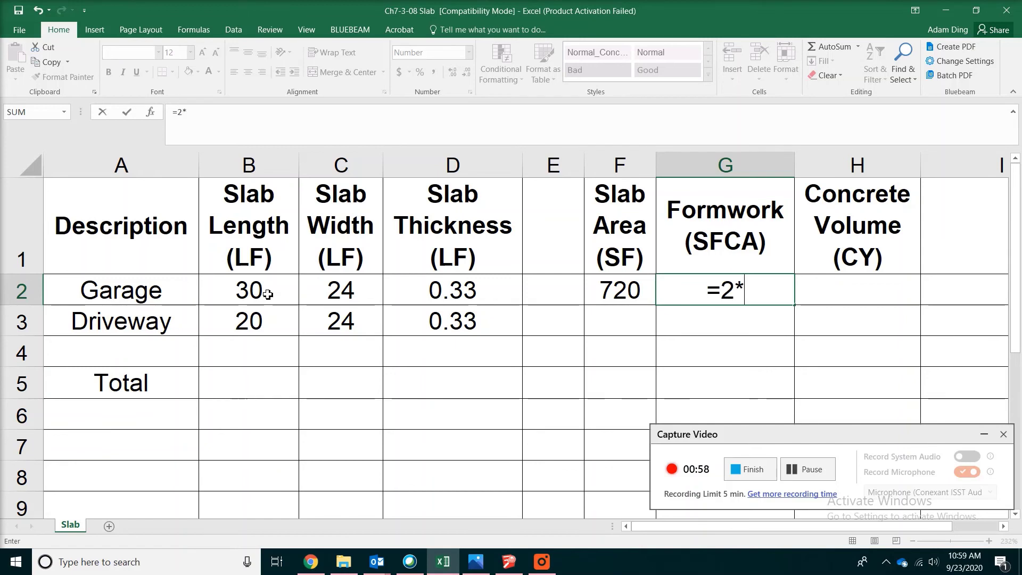
{"action": "type", "text": "("}
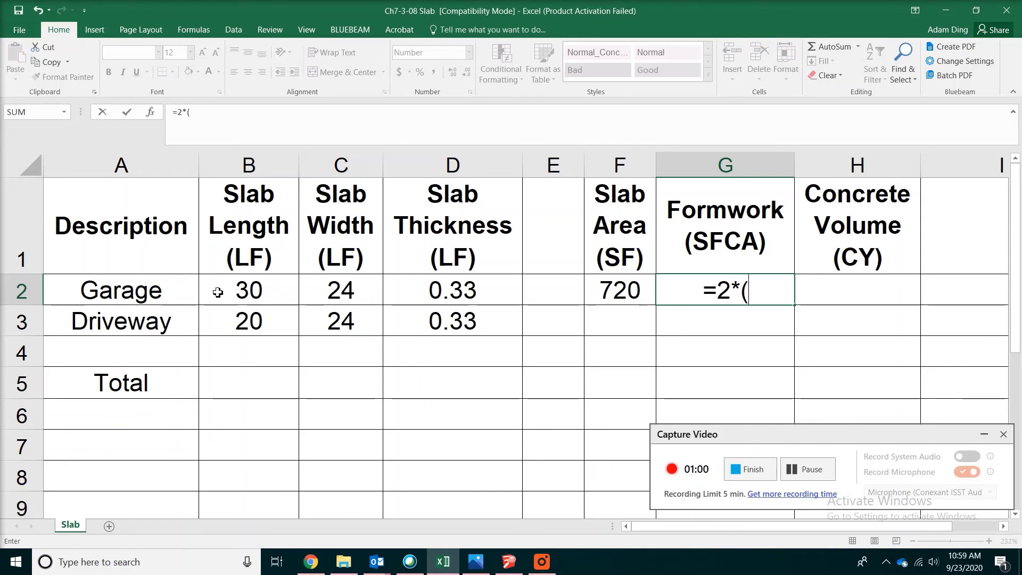
{"action": "left_click", "coordinate": [242, 294]}
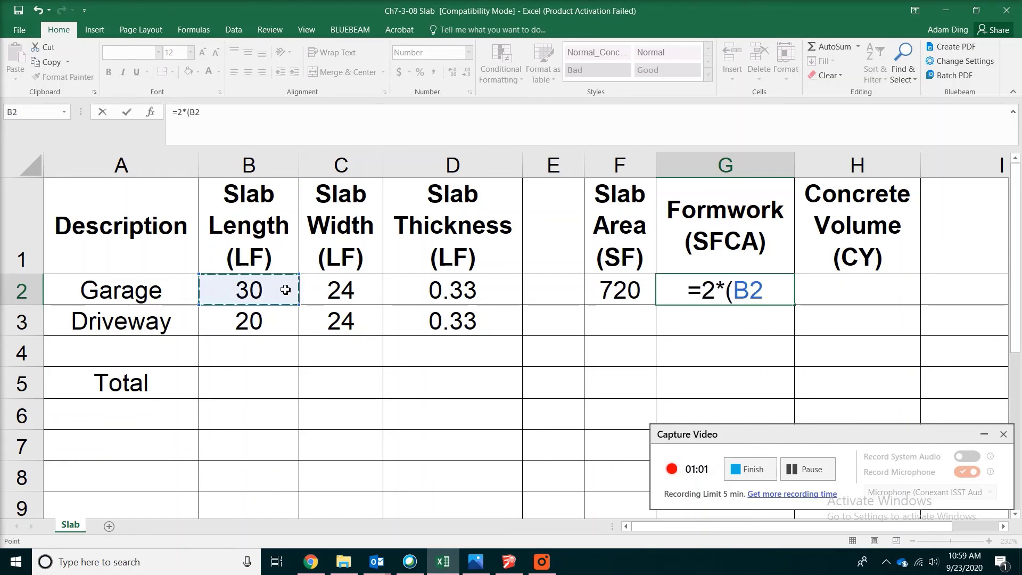
{"action": "type", "text": "+"}
{"action": "left_click", "coordinate": [359, 297]}
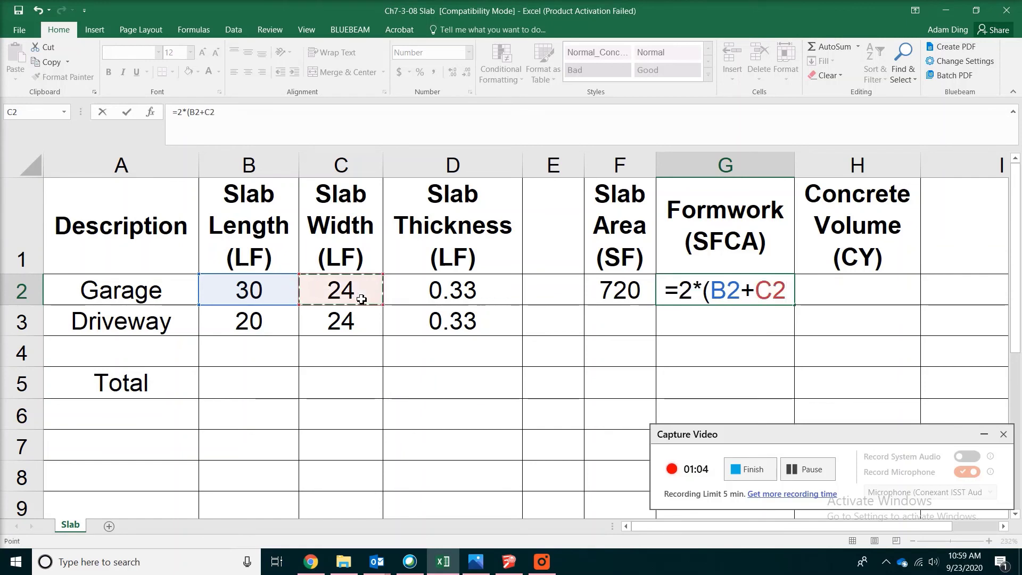
{"action": "type", "text": ")*"}
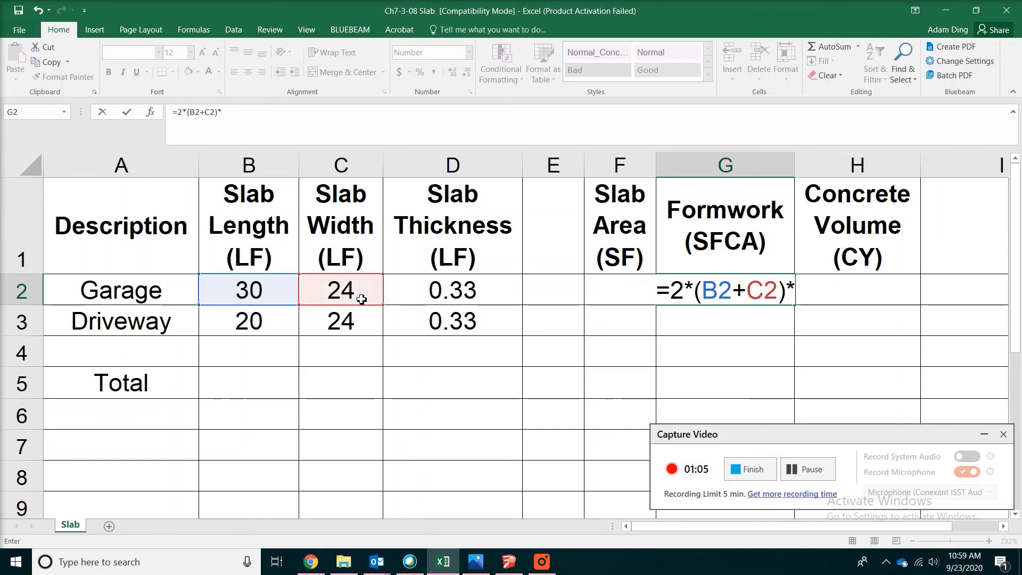
{"action": "left_click", "coordinate": [478, 291]}
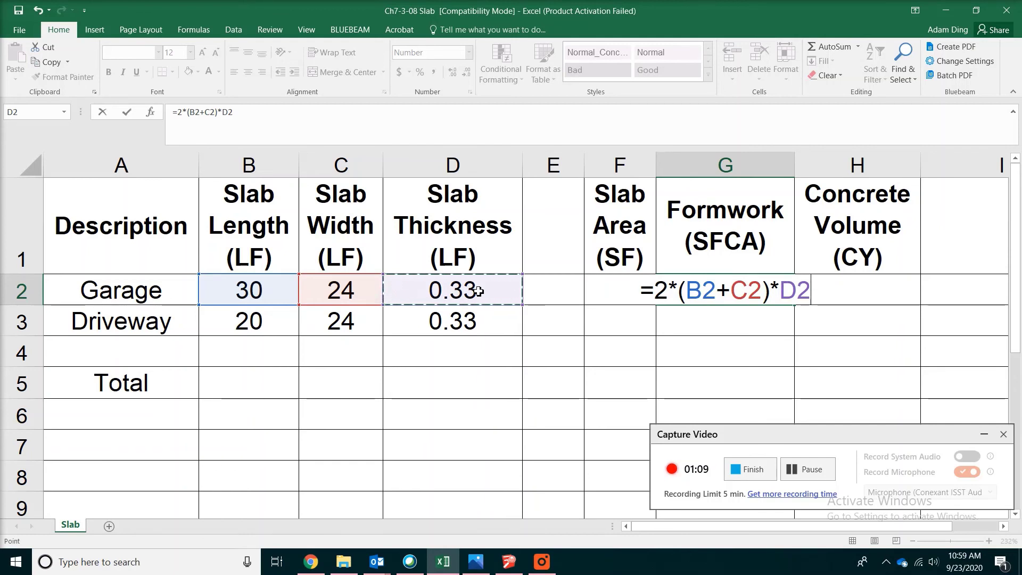
{"action": "key", "text": "Return"}
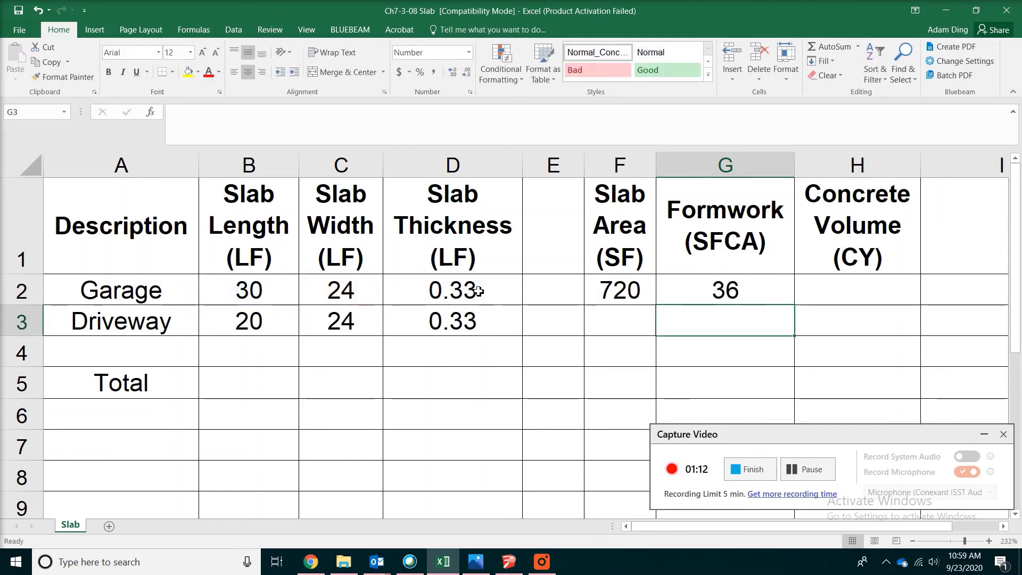
{"action": "left_click", "coordinate": [791, 469]}
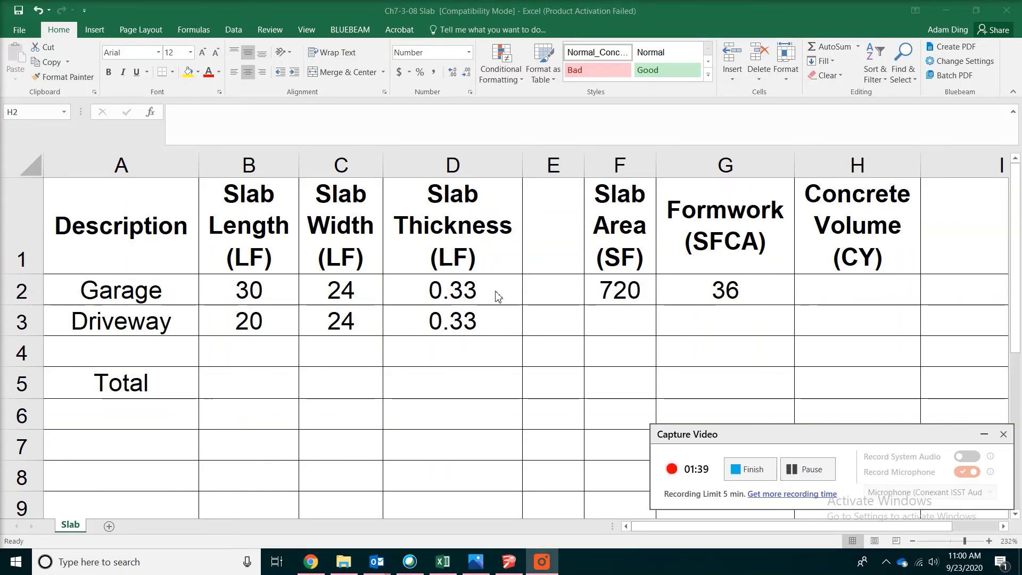
Step: Calculate the Garage slab's concrete volume in H2 as area times thickness with =F2*D2
{"action": "left_click", "coordinate": [818, 286]}
{"action": "type", "text": "="}
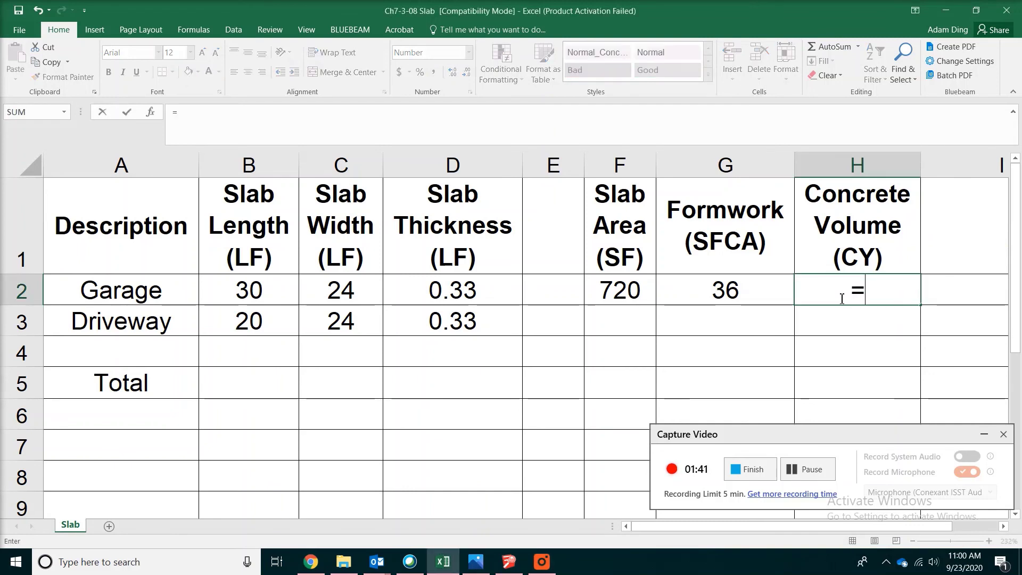
{"action": "left_click", "coordinate": [632, 290]}
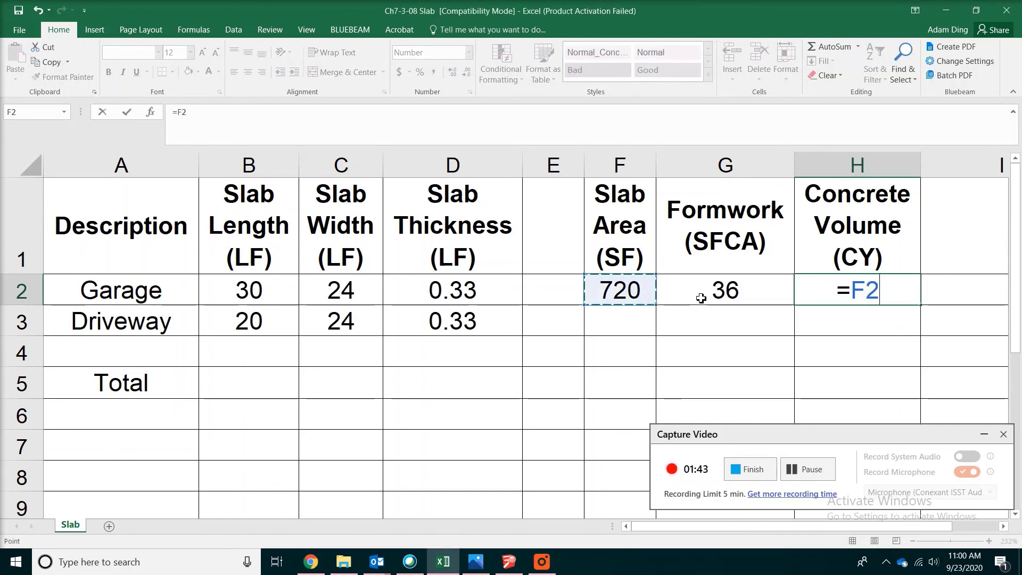
{"action": "type", "text": "*"}
{"action": "left_click", "coordinate": [500, 287]}
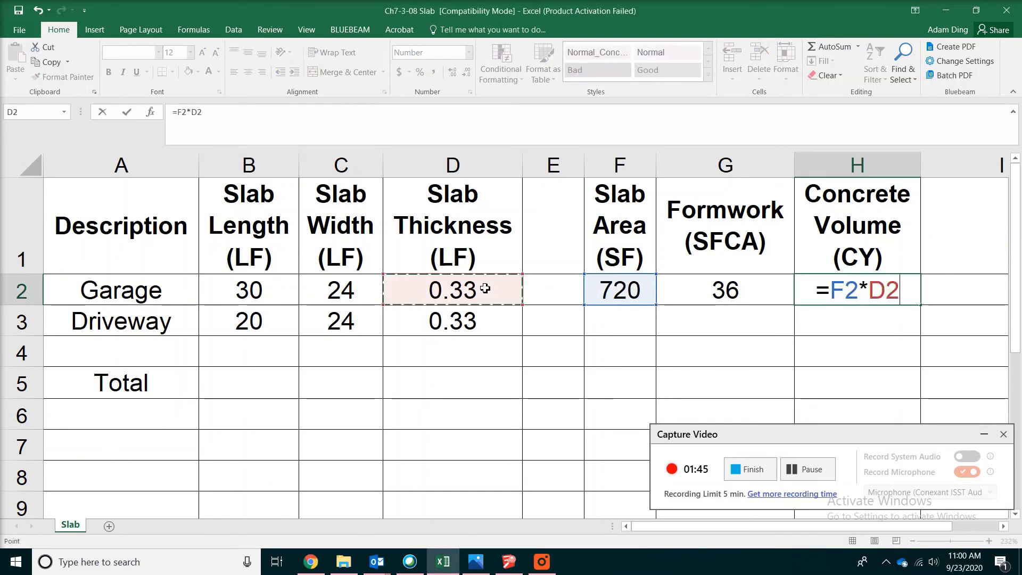
{"action": "key", "text": "Return"}
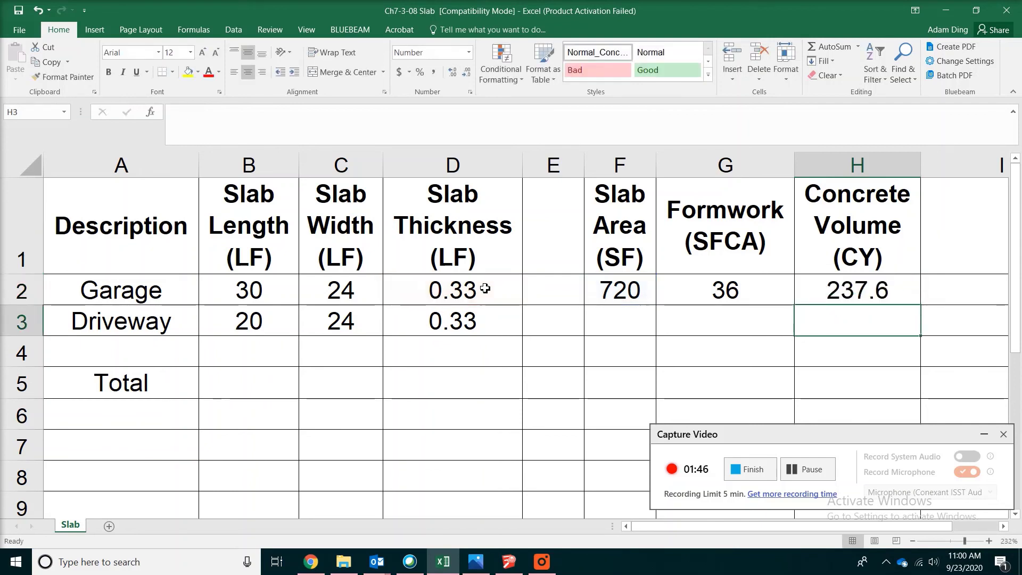
Step: Convert the H2 volume to cubic yards by making the formula =F2*D2/27, and fill F2:H2 down to the Driveway row
{"action": "left_click", "coordinate": [857, 290]}
{"action": "double_click", "coordinate": [886, 290]}
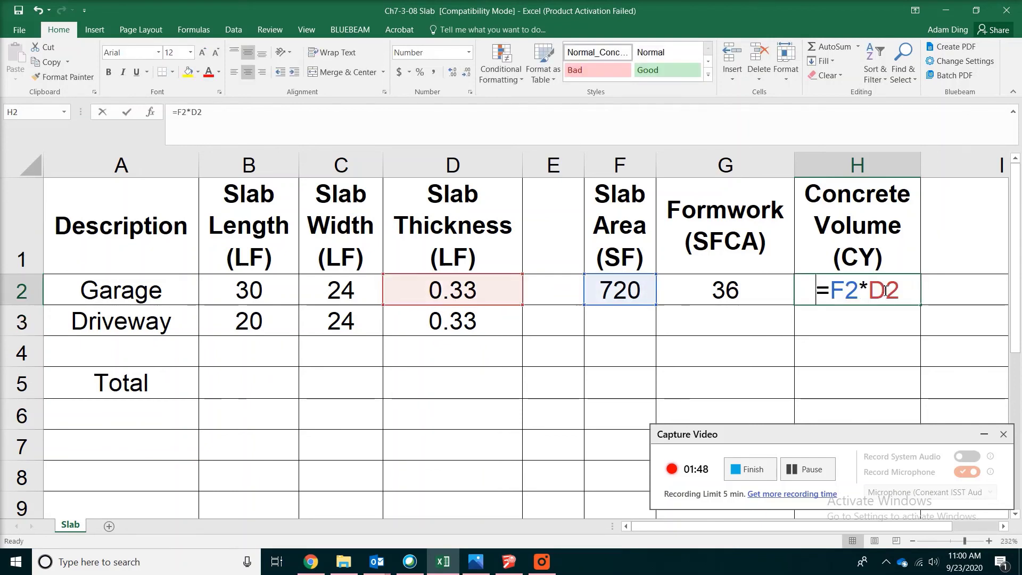
{"action": "left_click", "coordinate": [915, 290]}
{"action": "type", "text": "/"}
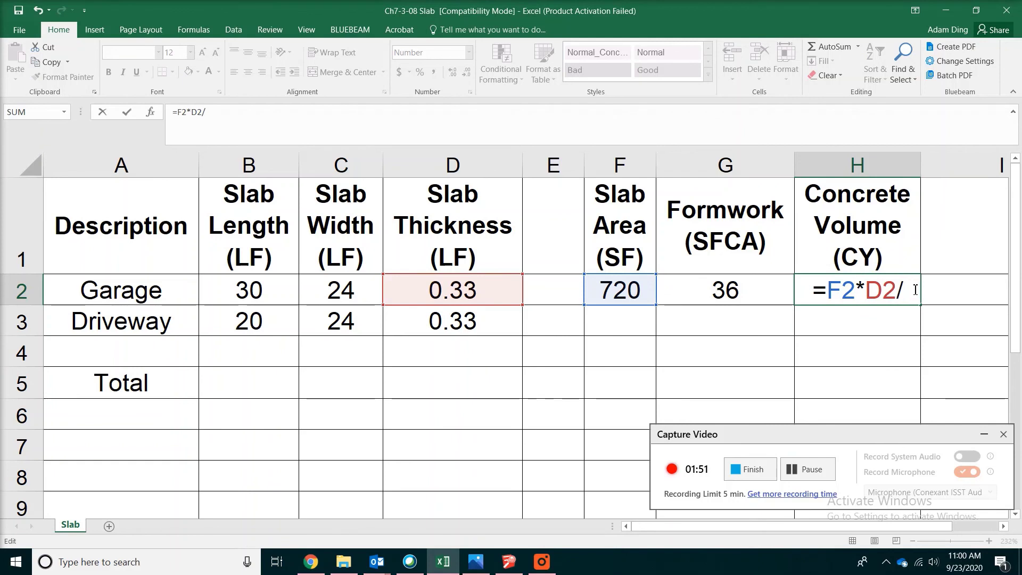
{"action": "type", "text": "27"}
{"action": "key", "text": "Return"}
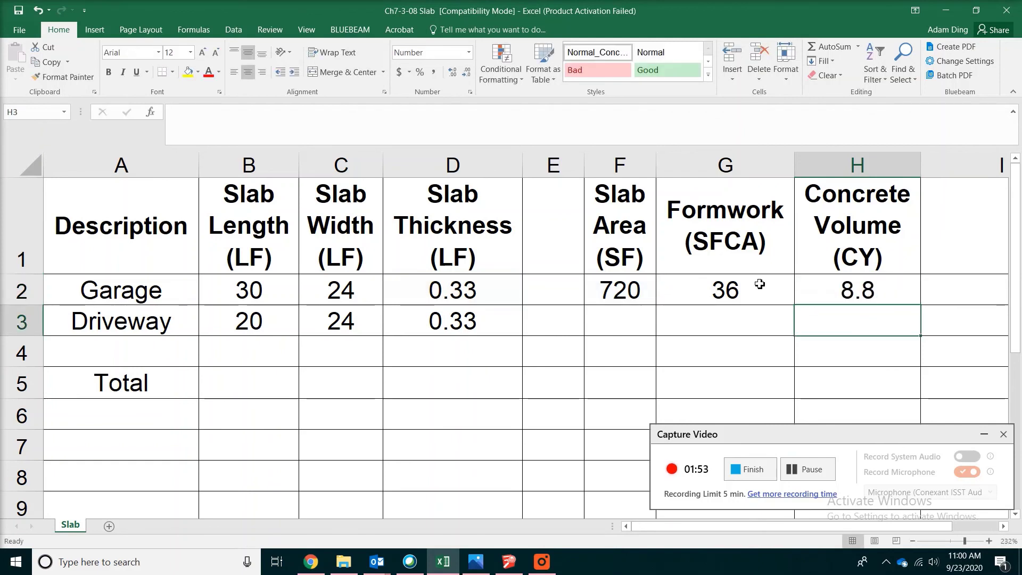
{"action": "left_click_drag", "start_coordinate": [620, 289], "coordinate": [924, 336]}
Step: Total the slab area in F5 with =SUM(F2:F4) and fill the total across to H5
{"action": "left_click", "coordinate": [622, 379]}
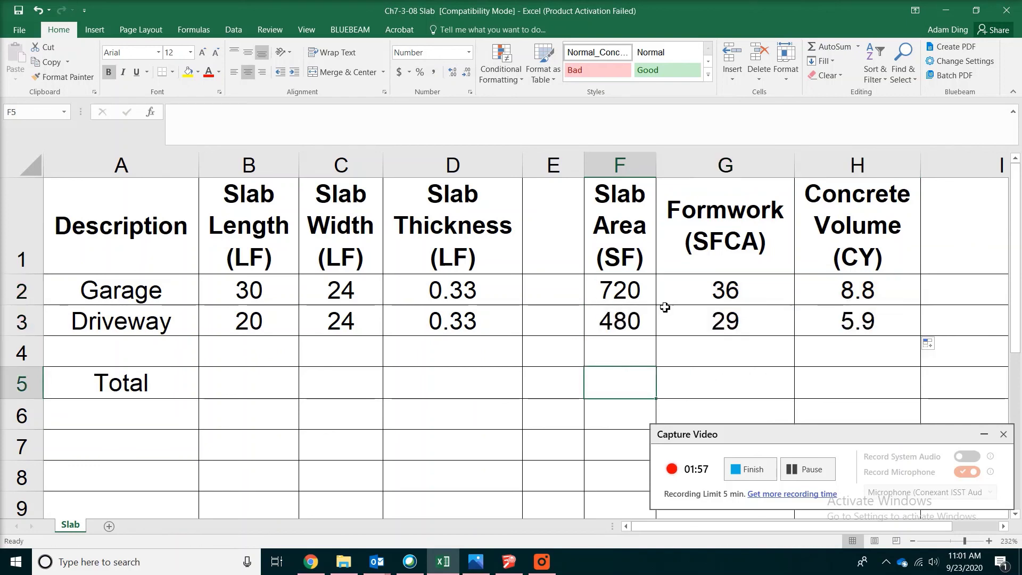
{"action": "left_click", "coordinate": [831, 47]}
{"action": "key", "text": "Return"}
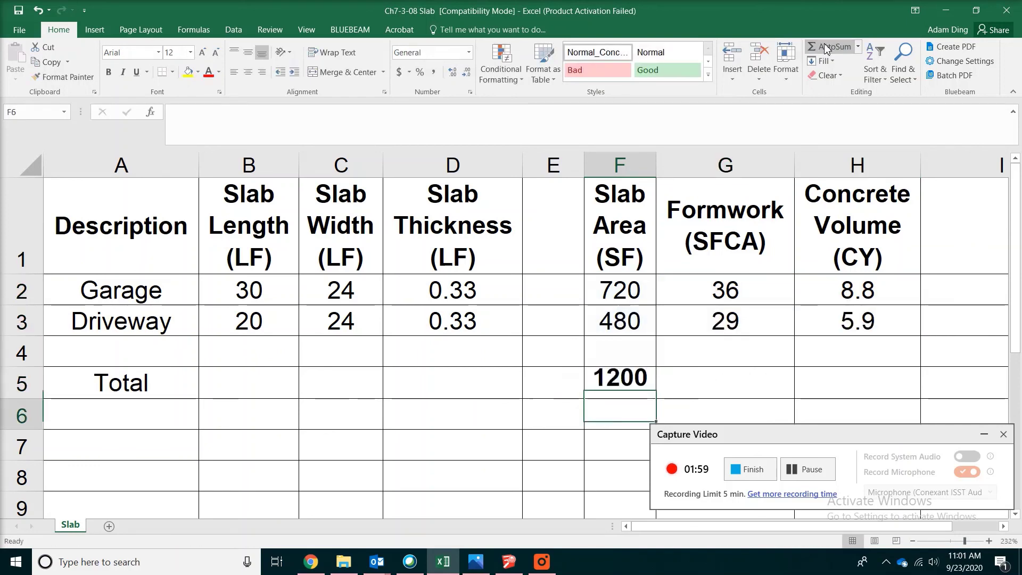
{"action": "left_click", "coordinate": [620, 383]}
{"action": "left_click_drag", "start_coordinate": [657, 398], "coordinate": [907, 401]}
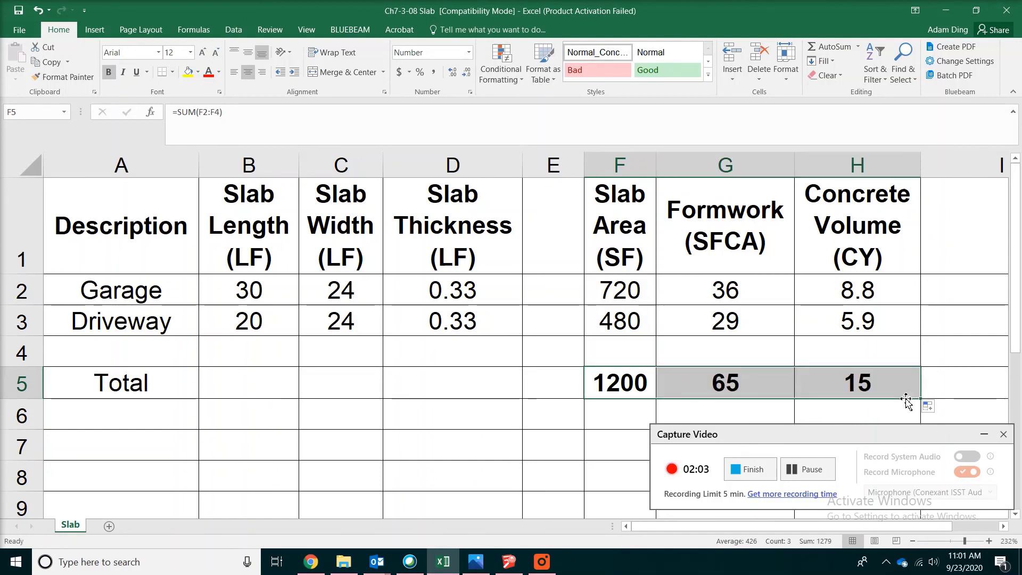